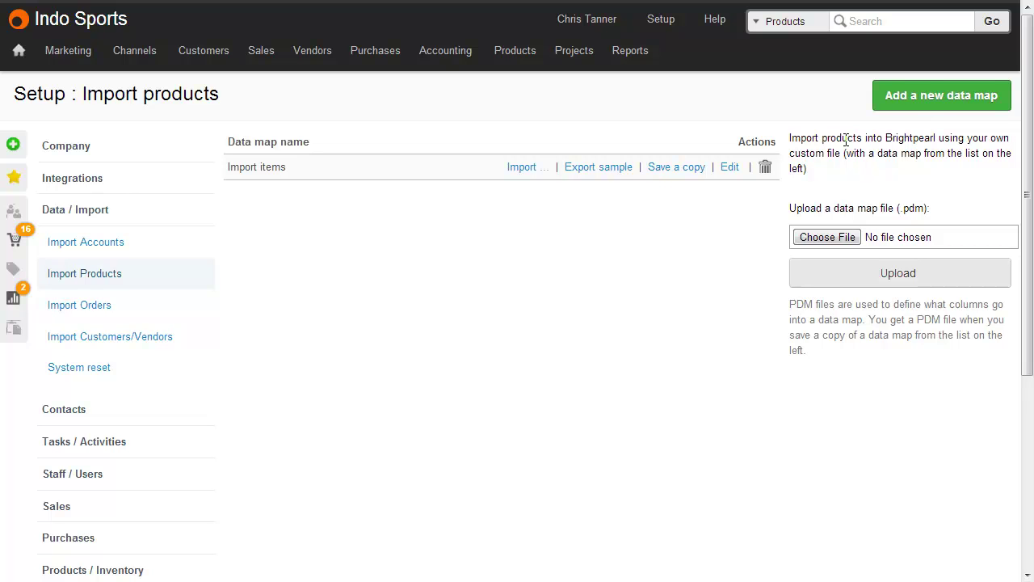
# Step: Open the Import items data map for editing, look through its selected and available fields, and save it
pyautogui.click(728, 168)
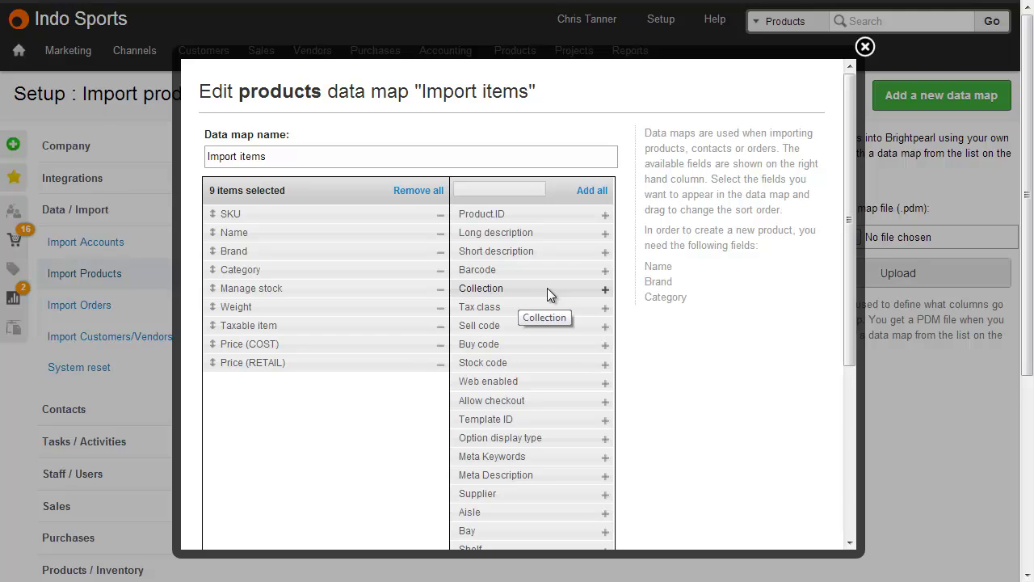
pyautogui.scroll(-4, 547, 287)
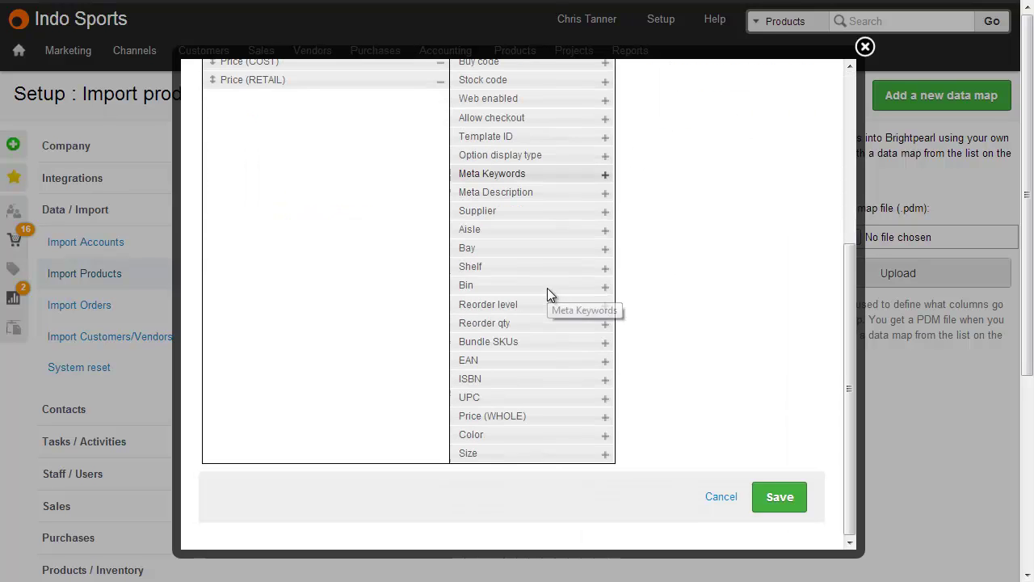
pyautogui.click(780, 497)
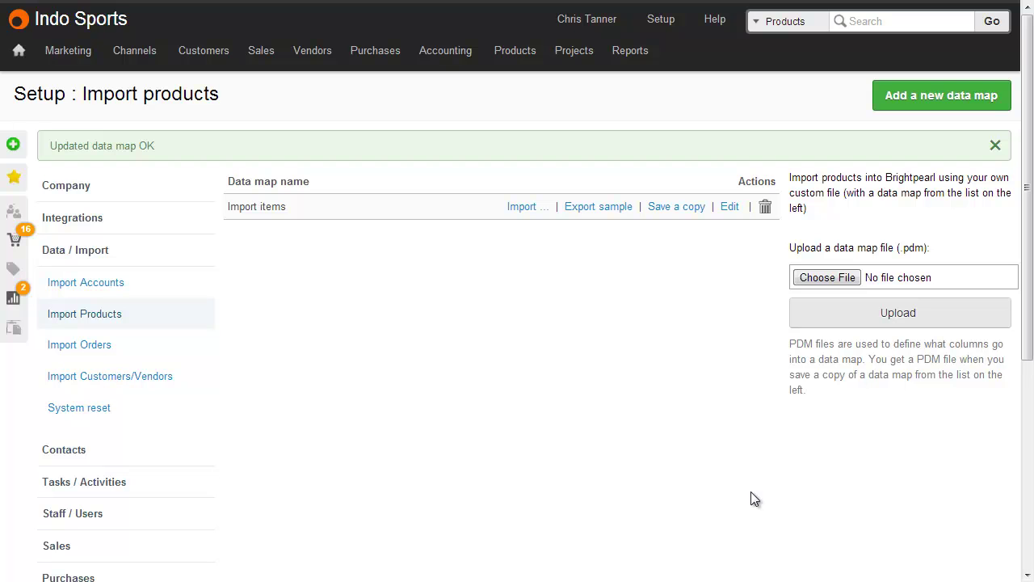
# Step: Export a sample file for the Import items data map and open it in Excel
pyautogui.click(617, 212)
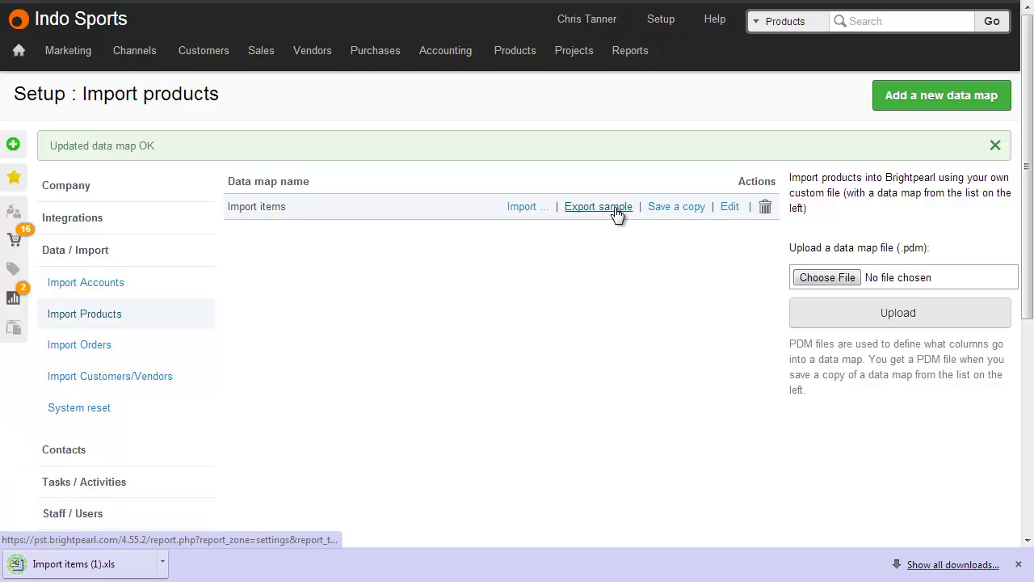
pyautogui.click(77, 564)
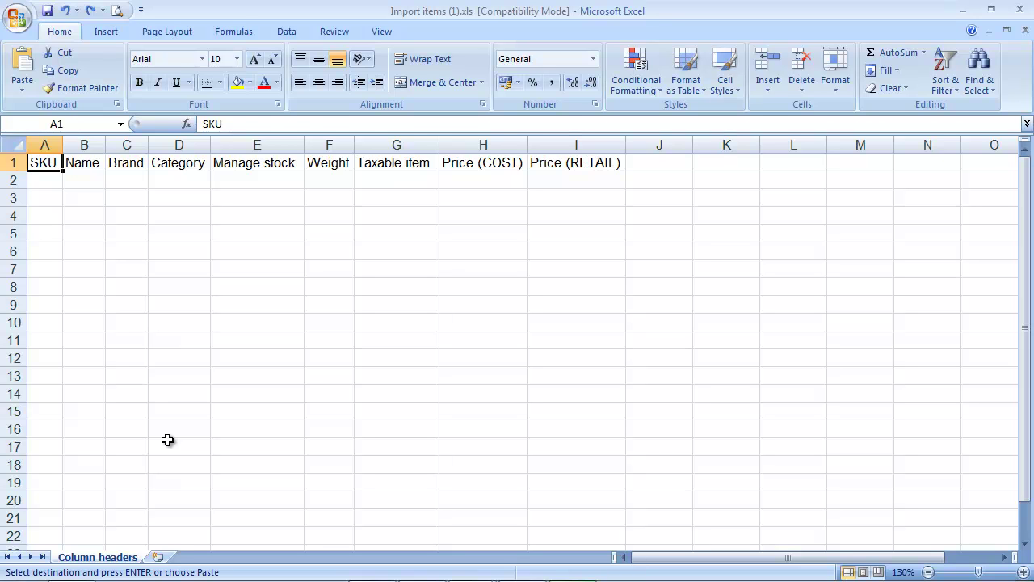
# Step: Paste the copied Cisco product rows beneath the column headers starting at A2 and fit the column widths to their contents
pyautogui.click(38, 175)
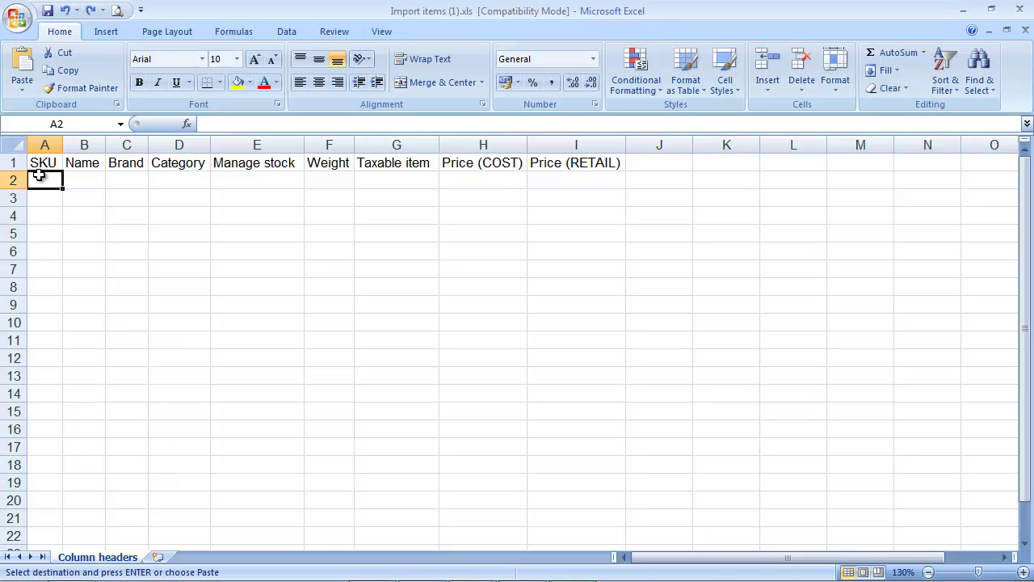
pyautogui.hotkey('ctrl', 'v')
pyautogui.click(13, 145)
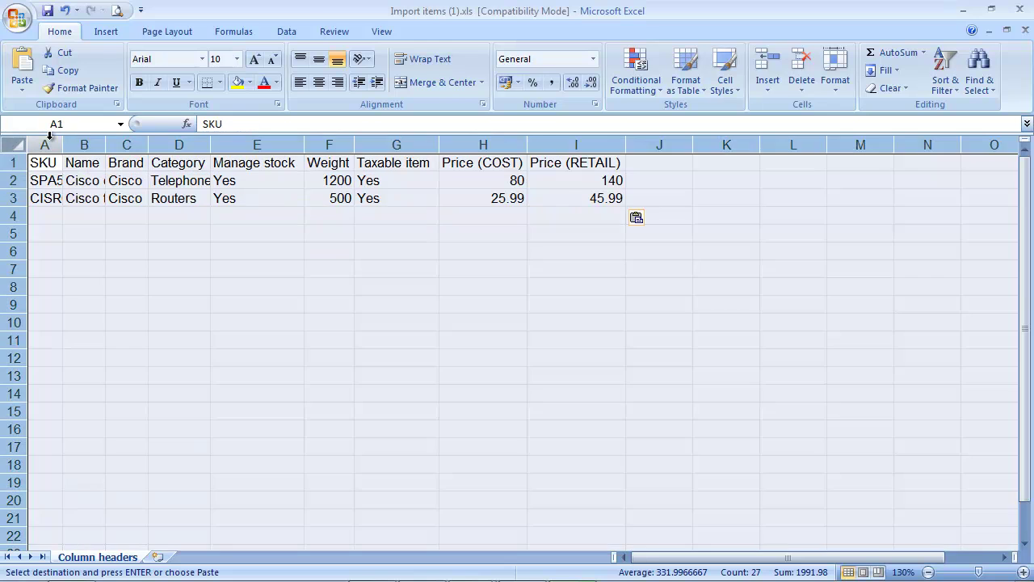
pyautogui.doubleClick(62, 145)
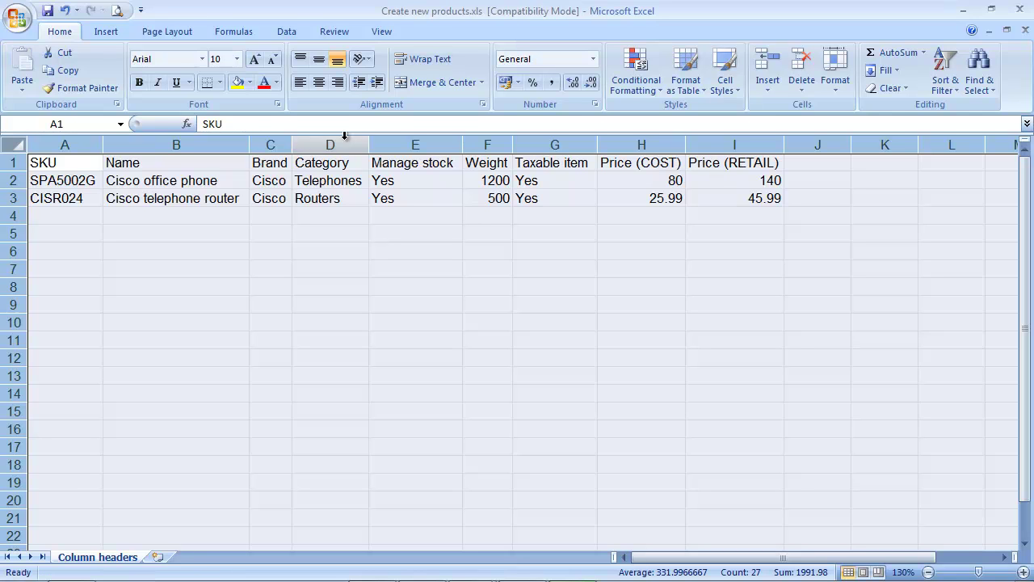
# Step: Save the workbook as Create new products.xls in Microsoft Excel 5.0/95 Workbook format in Training\Files, replacing the existing file
pyautogui.click(23, 21)
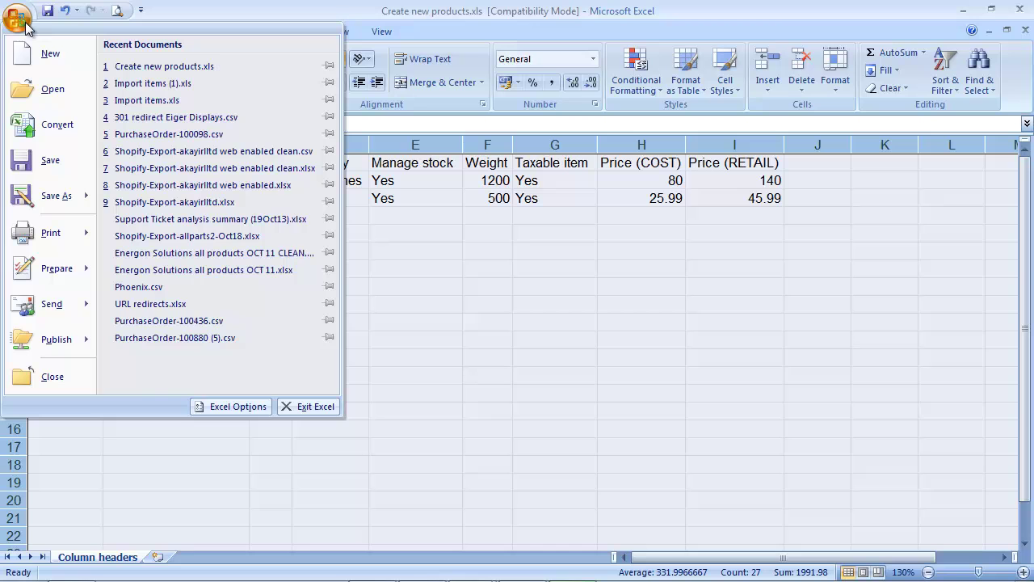
pyautogui.click(29, 197)
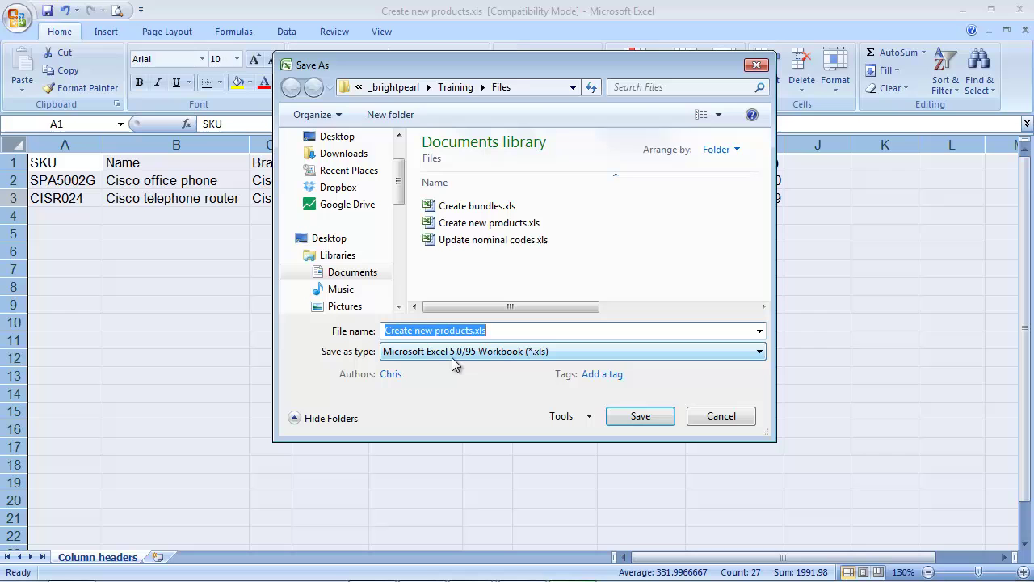
pyautogui.click(633, 418)
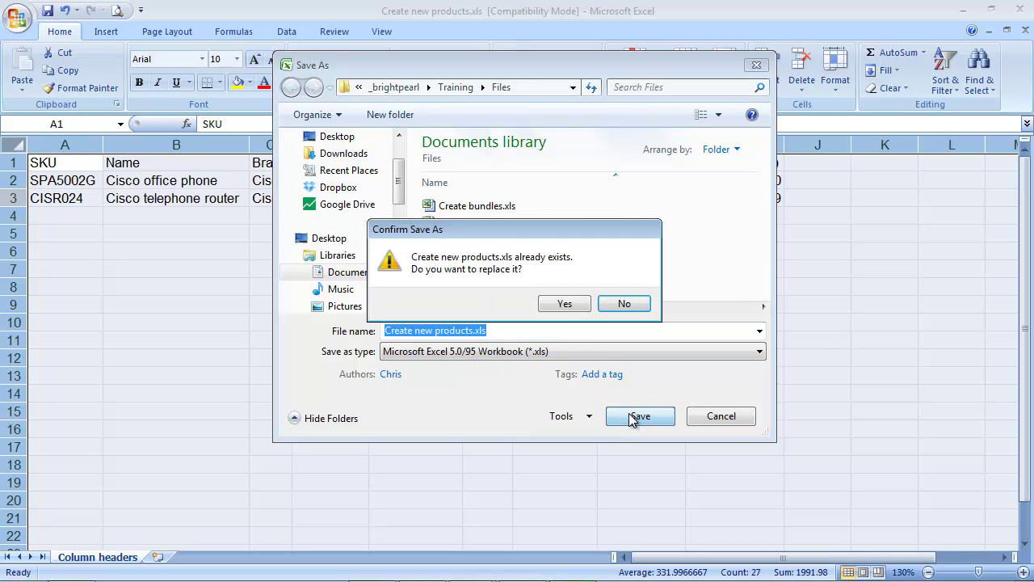
pyautogui.click(578, 312)
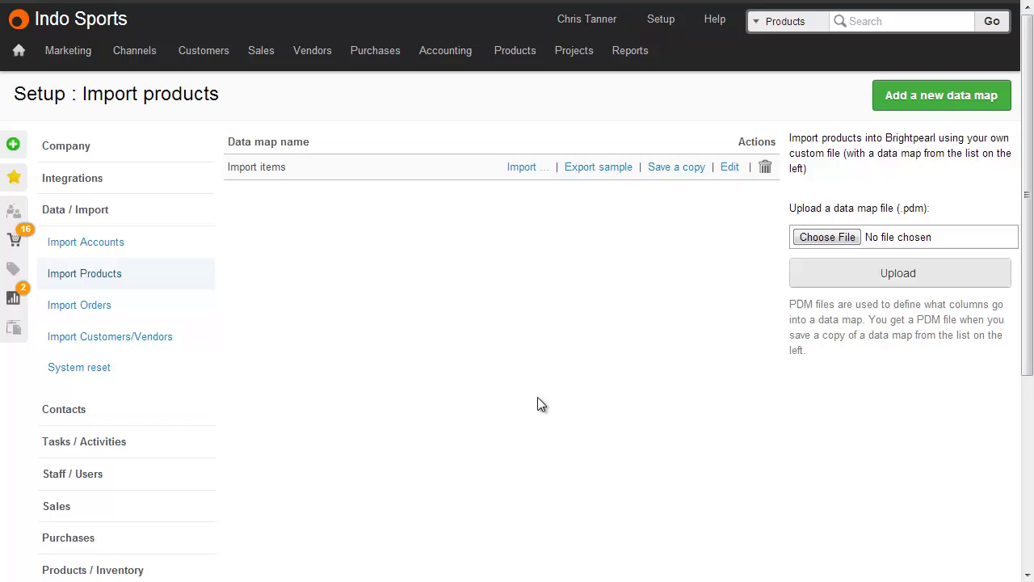
# Step: Test-import Create new products.xls with the Import items data map in Brightpearl, without skipping unmatched items, and check the brand and category messages
pyautogui.click(528, 168)
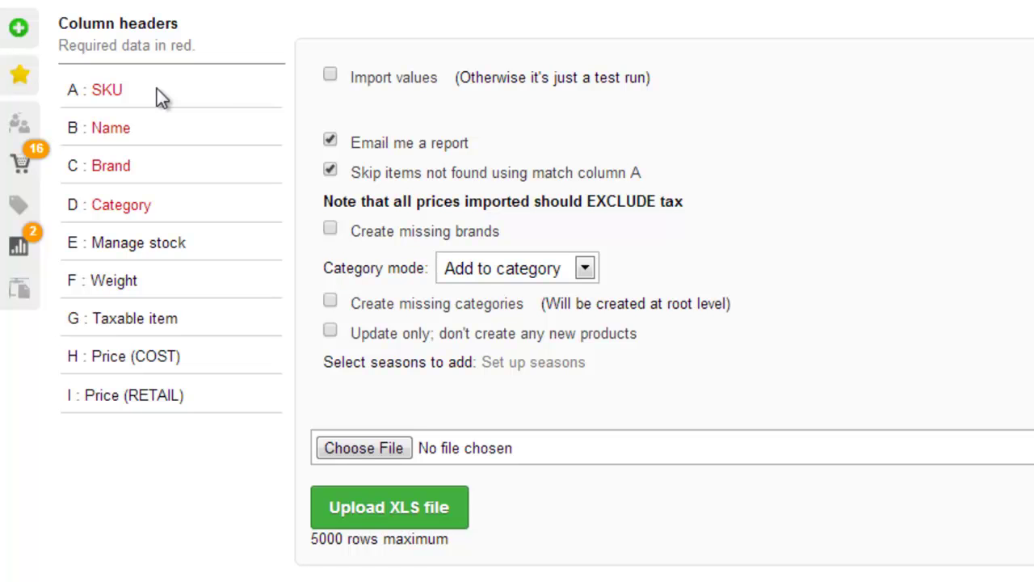
pyautogui.click(422, 81)
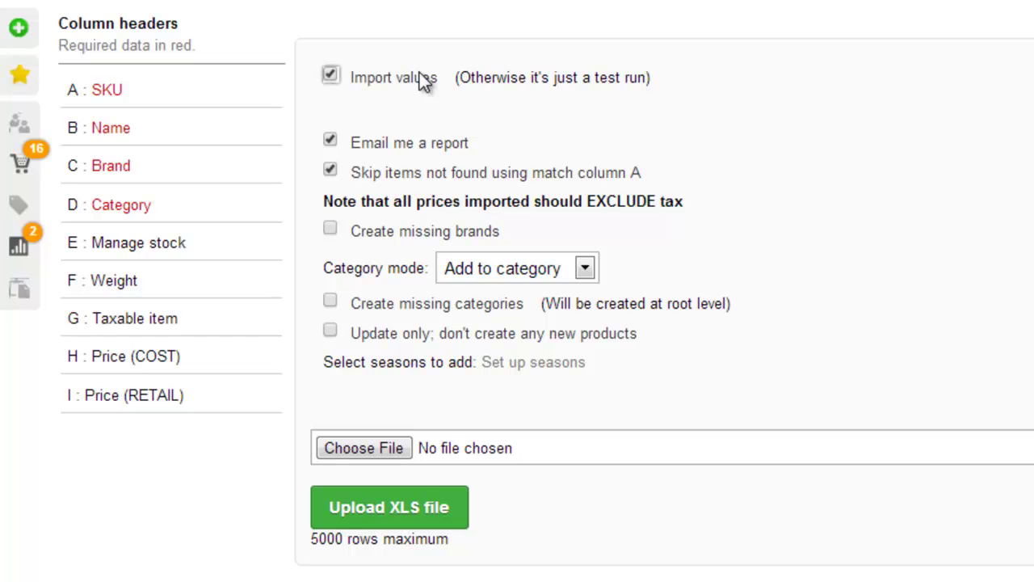
pyautogui.click(422, 81)
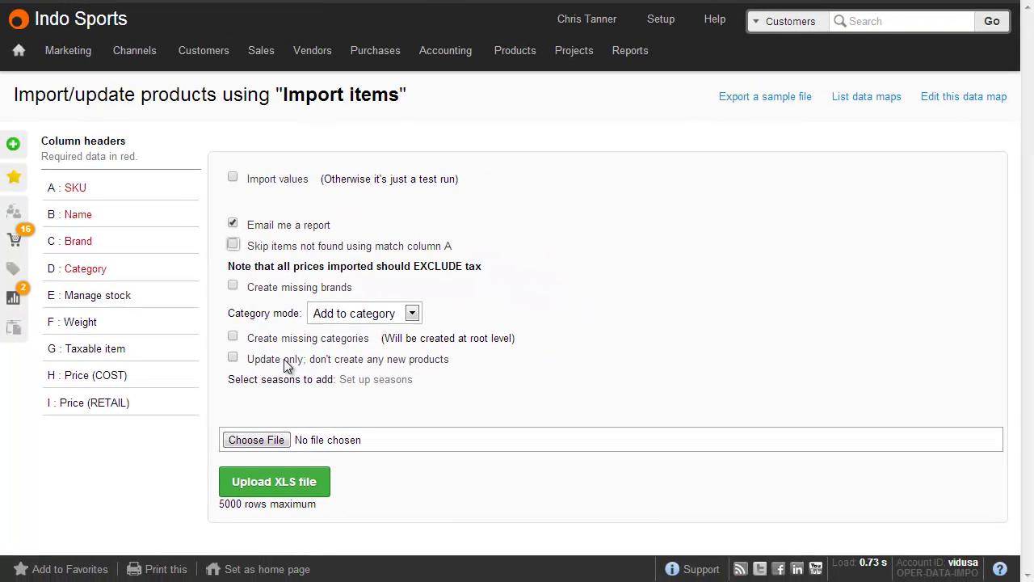
pyautogui.click(267, 440)
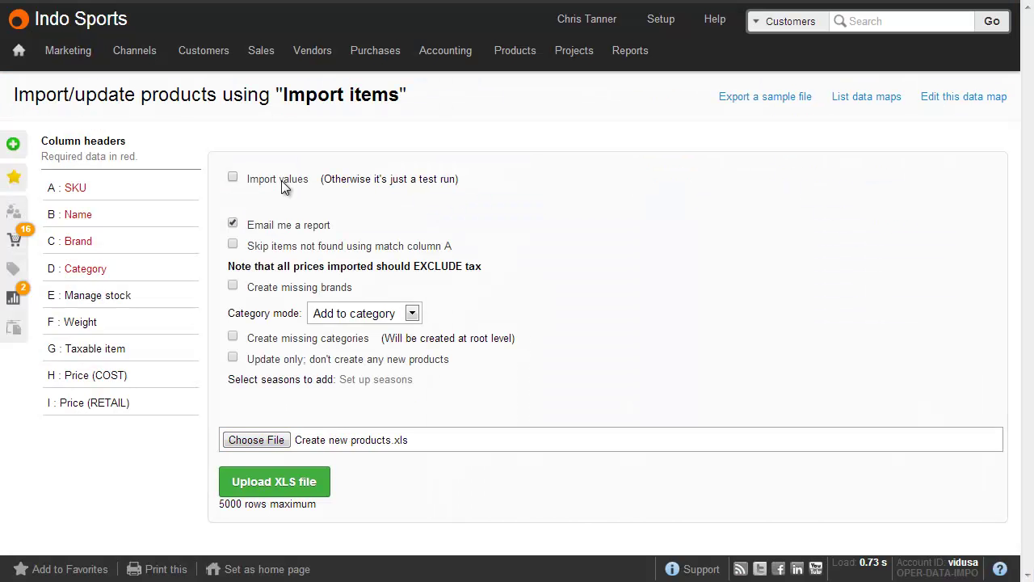
pyautogui.click(270, 483)
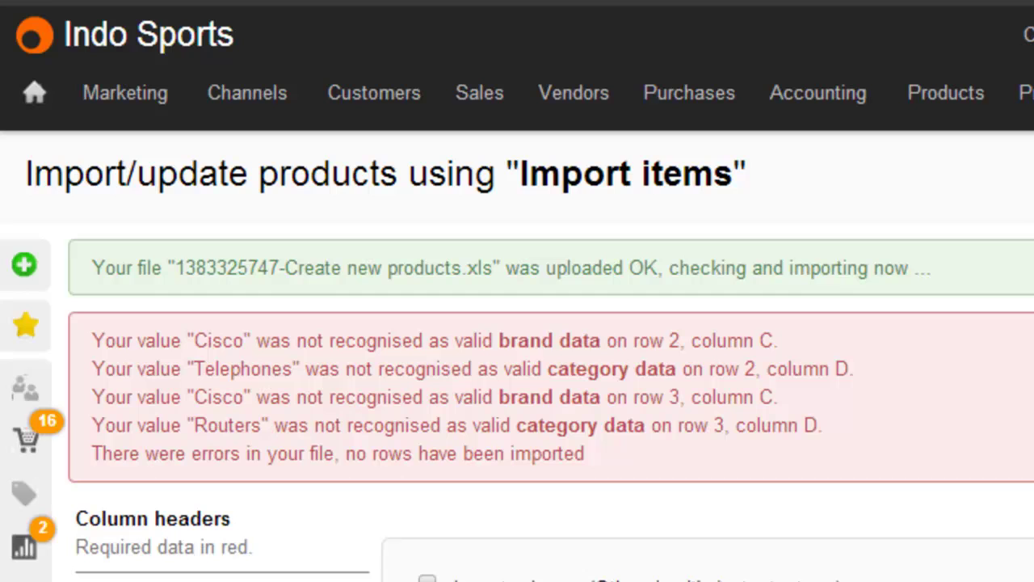
pyautogui.doubleClick(219, 343)
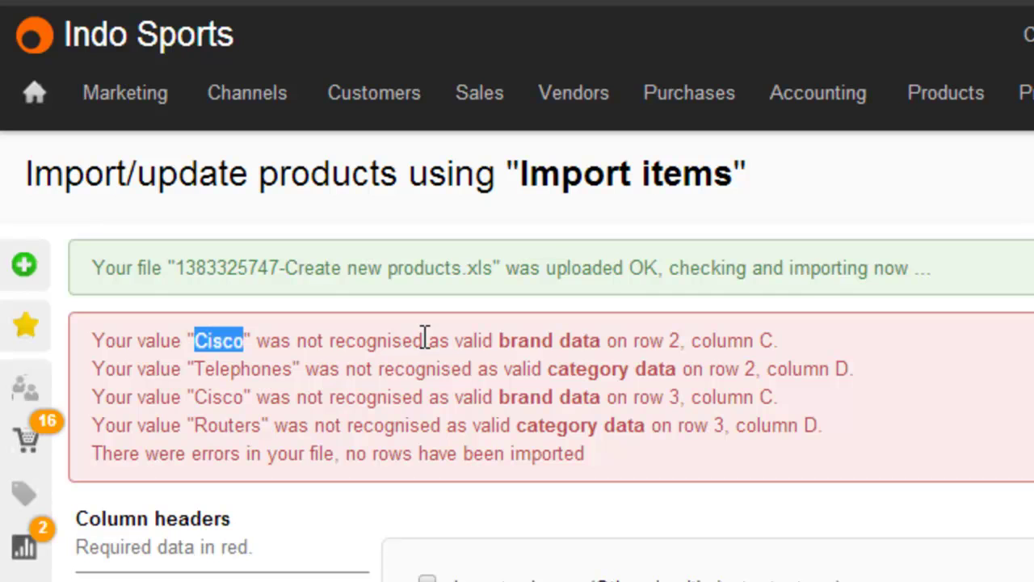
pyautogui.doubleClick(280, 370)
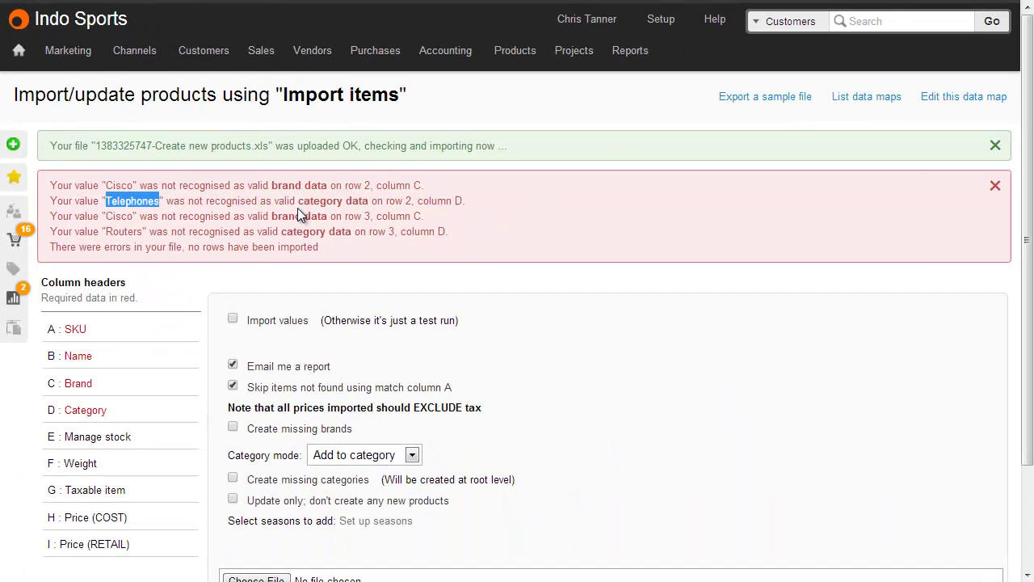
# Step: Rerun the test import of Create new products.xls with skipping unmatched items off and creation of missing brands and categories on
pyautogui.click(269, 389)
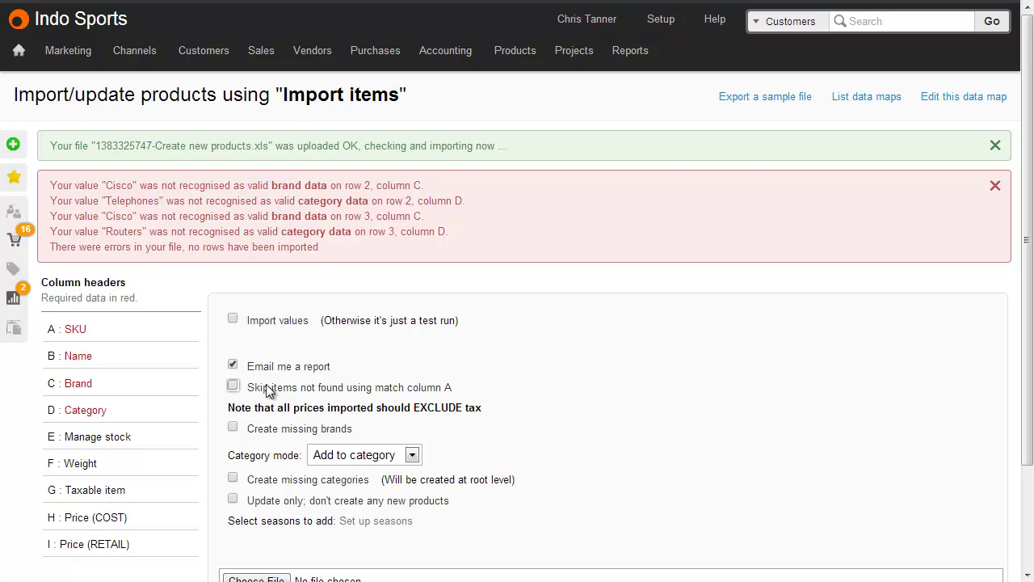
pyautogui.click(267, 431)
pyautogui.click(266, 481)
pyautogui.scroll(-1, 265, 483)
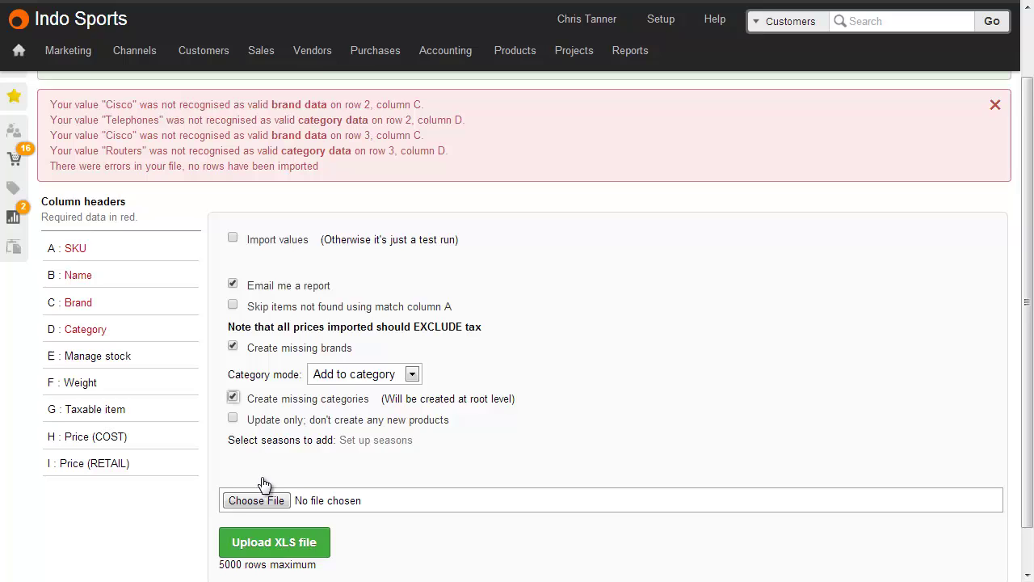
pyautogui.click(261, 447)
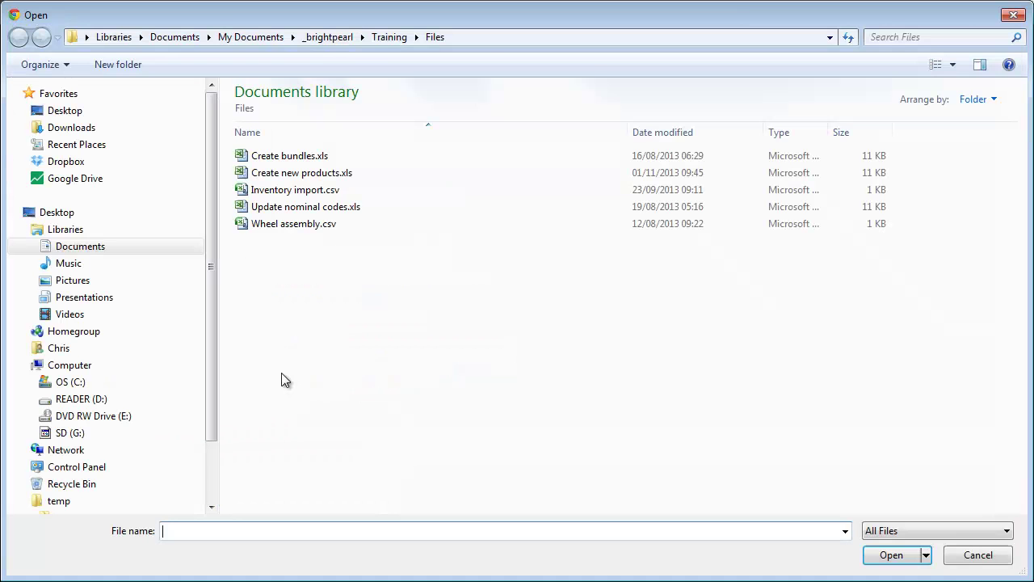
pyautogui.doubleClick(290, 173)
pyautogui.click(258, 491)
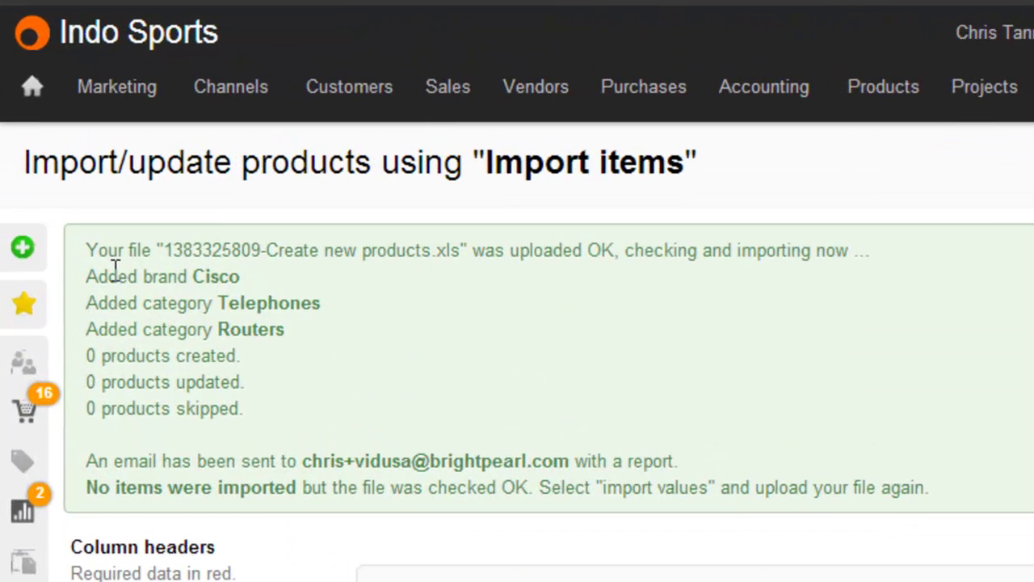
# Step: Review the brand and category lines in the test import's result message
pyautogui.moveTo(63, 161); pyautogui.dragTo(141, 160)
pyautogui.moveTo(181, 306); pyautogui.dragTo(325, 306)
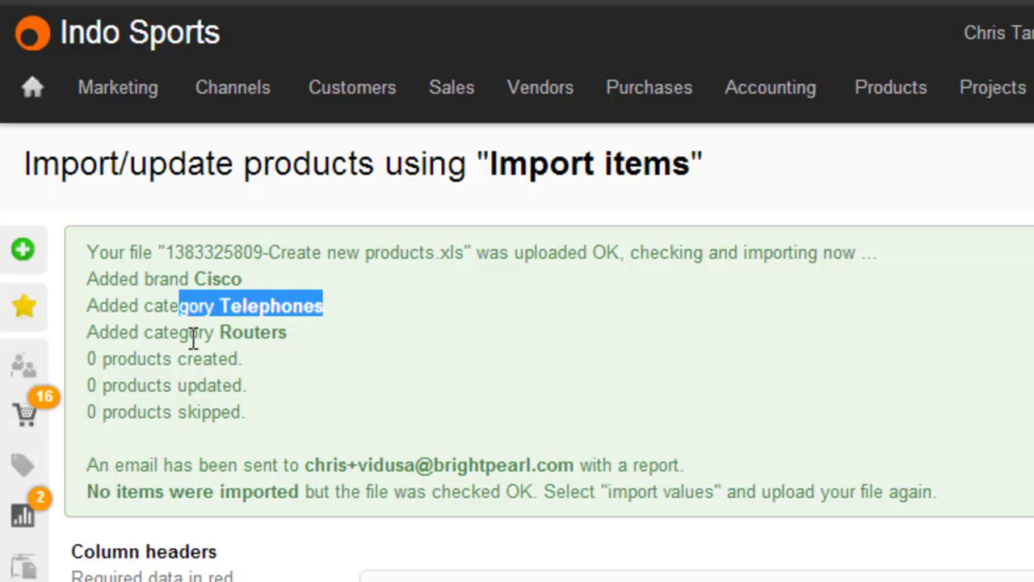
pyautogui.moveTo(189, 332); pyautogui.dragTo(283, 337)
pyautogui.click(303, 337)
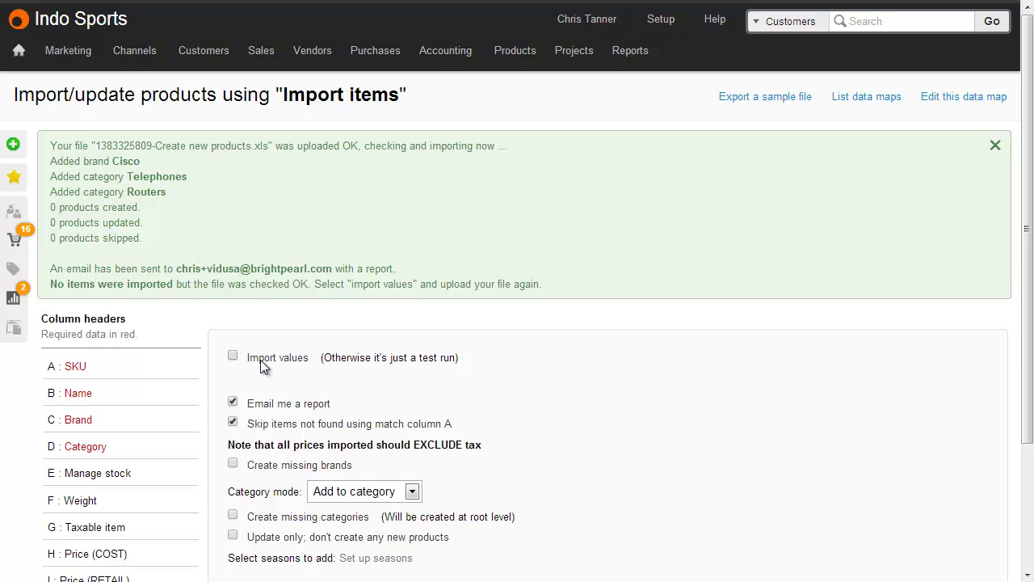
# Step: Import Create new products.xls with Import values on and skipping unmatched items off, and check the products created line
pyautogui.scroll(-3, 261, 360)
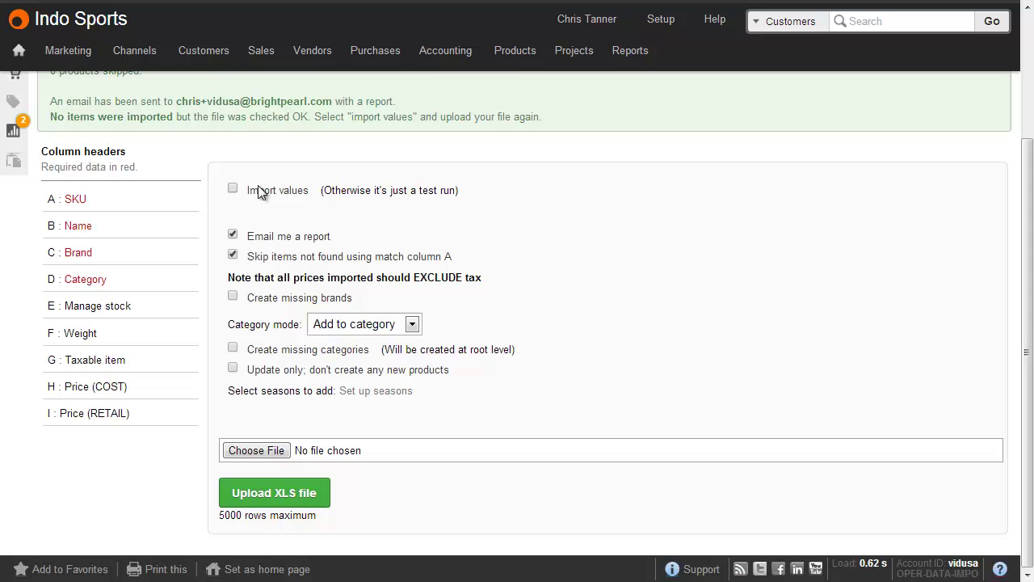
pyautogui.click(265, 191)
pyautogui.click(261, 257)
pyautogui.click(253, 450)
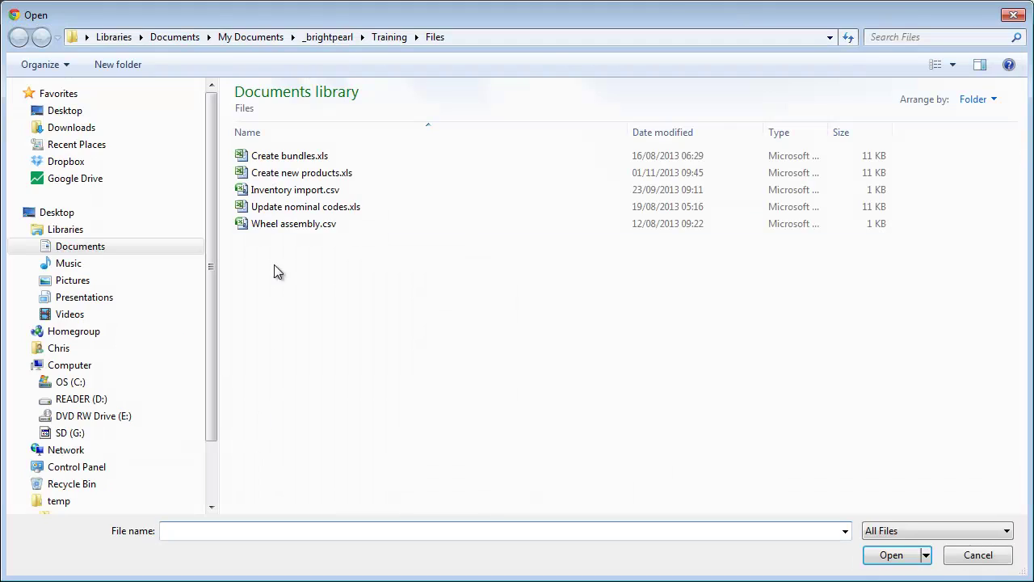
pyautogui.doubleClick(284, 173)
pyautogui.click(288, 500)
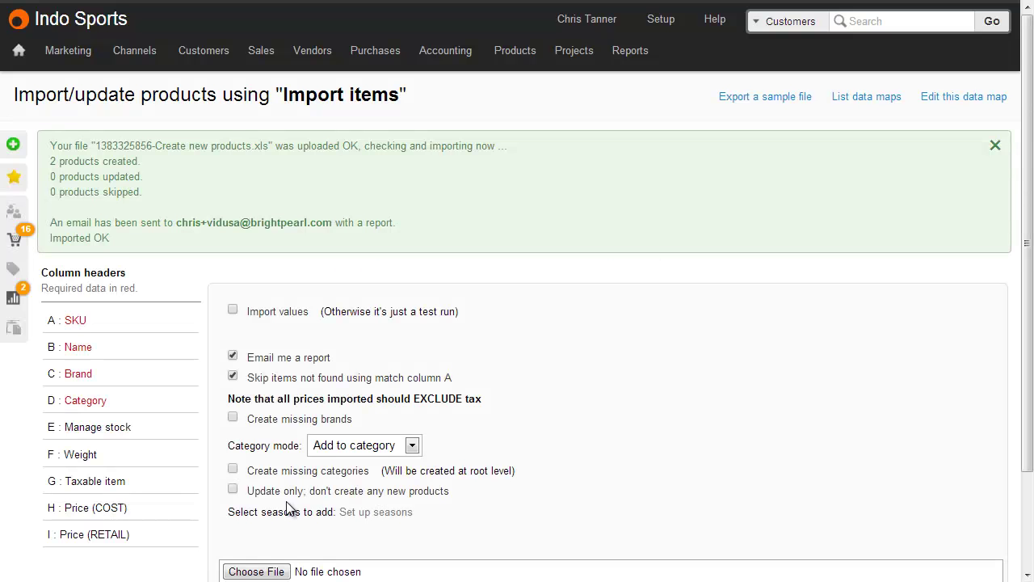
pyautogui.moveTo(49, 161); pyautogui.dragTo(140, 161)
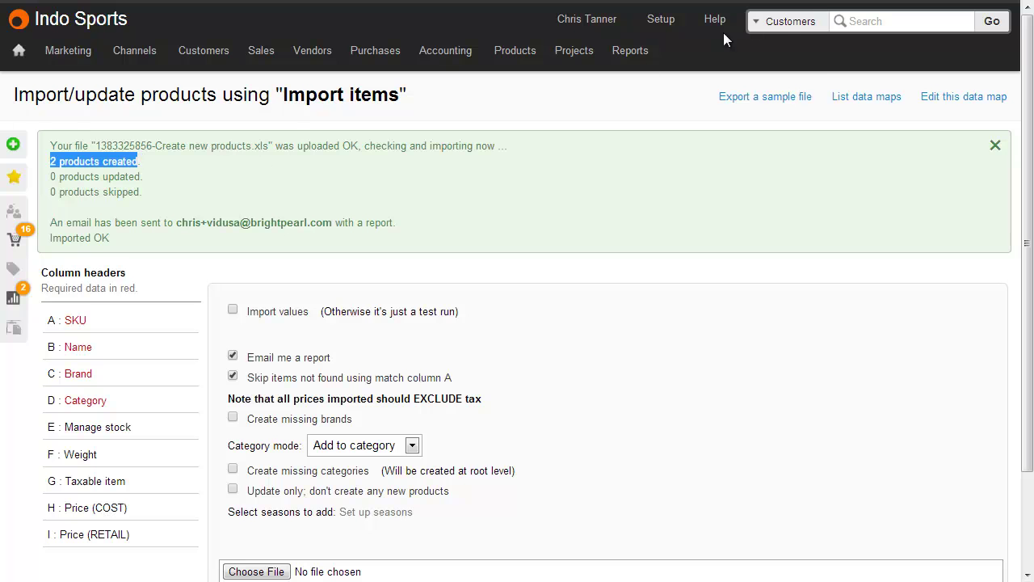
# Step: Search the products for "cisco"
pyautogui.click(788, 21)
pyautogui.click(780, 95)
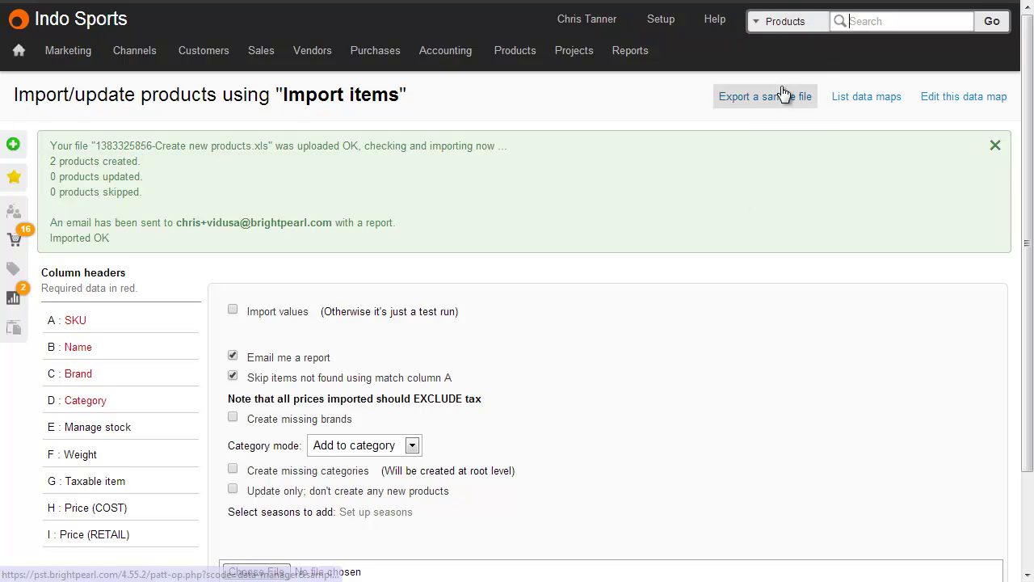
pyautogui.write('cisco')
pyautogui.press('Return')
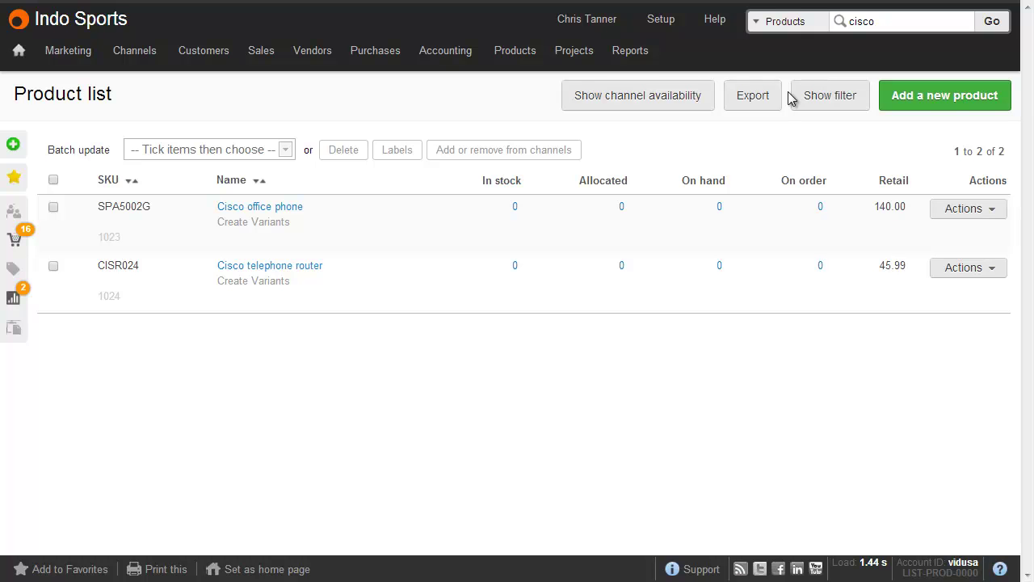
# Step: Compare the product list with the Create new products.xls workbook and open the Cisco office phone record
pyautogui.hotkey('alt', 'Tab')
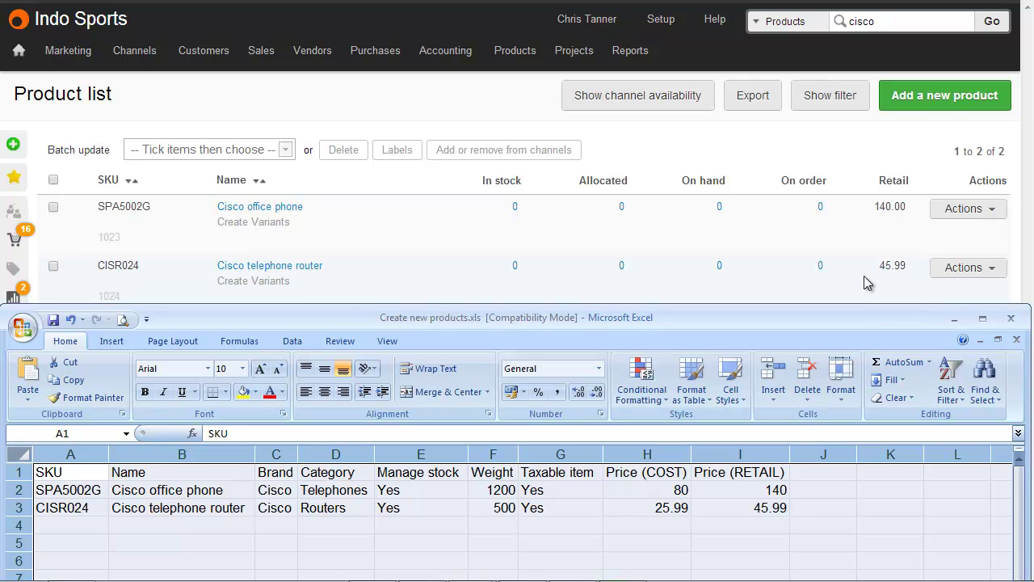
pyautogui.click(290, 215)
pyautogui.click(287, 210)
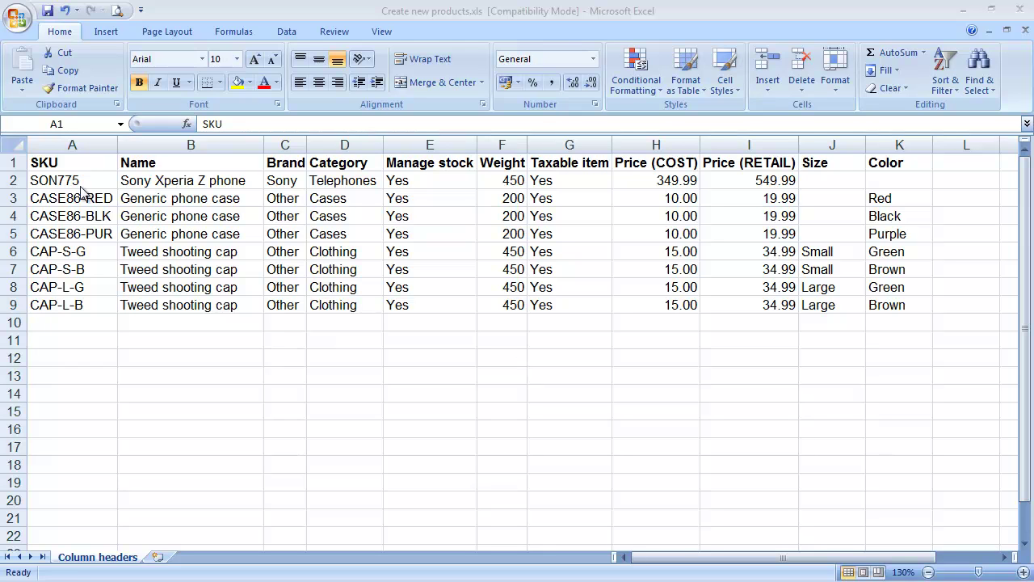
# Step: Review the workbook rows for the Sony phone, the phone case colors, and the tweed shooting cap sizes and colors
pyautogui.click(6, 180)
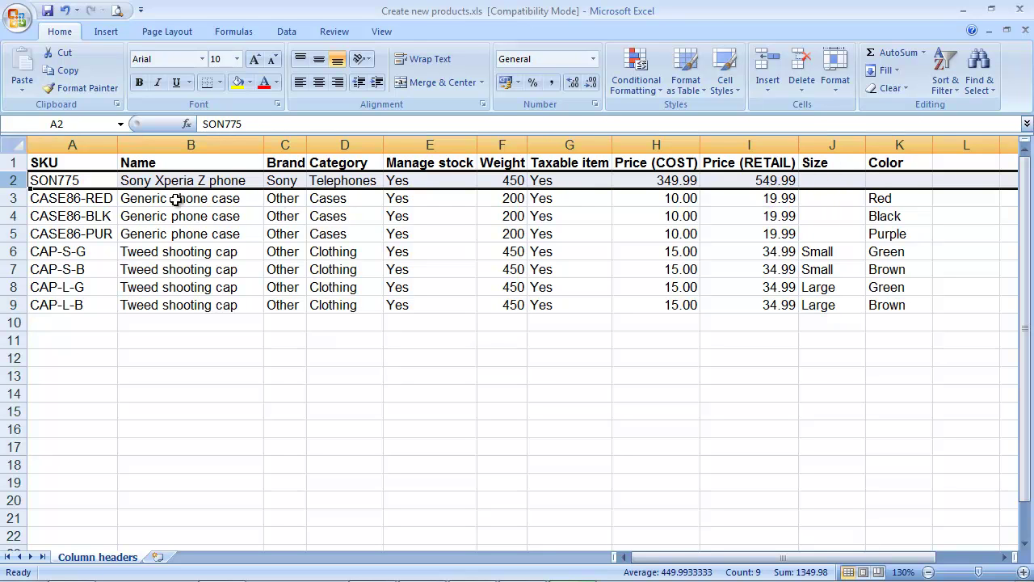
pyautogui.moveTo(12, 198); pyautogui.dragTo(13, 234)
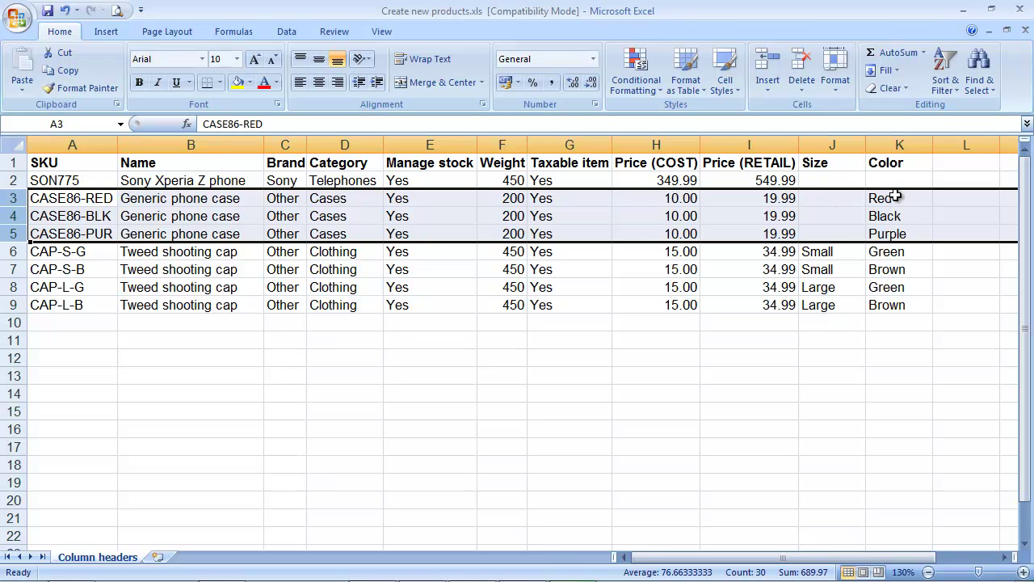
pyautogui.click(12, 251)
pyautogui.moveTo(11, 251); pyautogui.dragTo(12, 312)
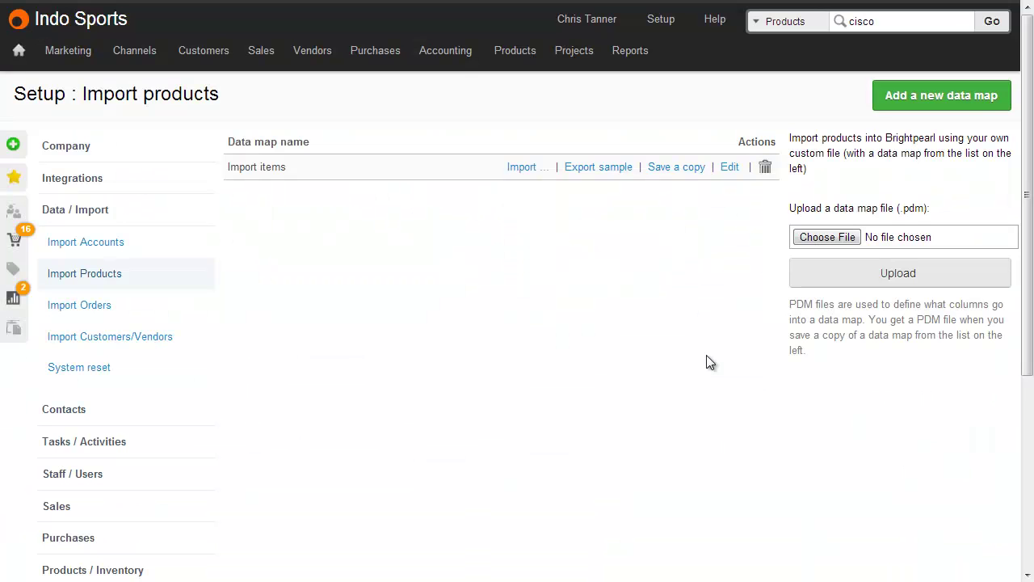
# Step: Add the Size and Color columns, in that order, after Price (RETAIL) in the Import items data map and save it
pyautogui.click(730, 167)
pyautogui.moveTo(849, 157); pyautogui.dragTo(847, 343)
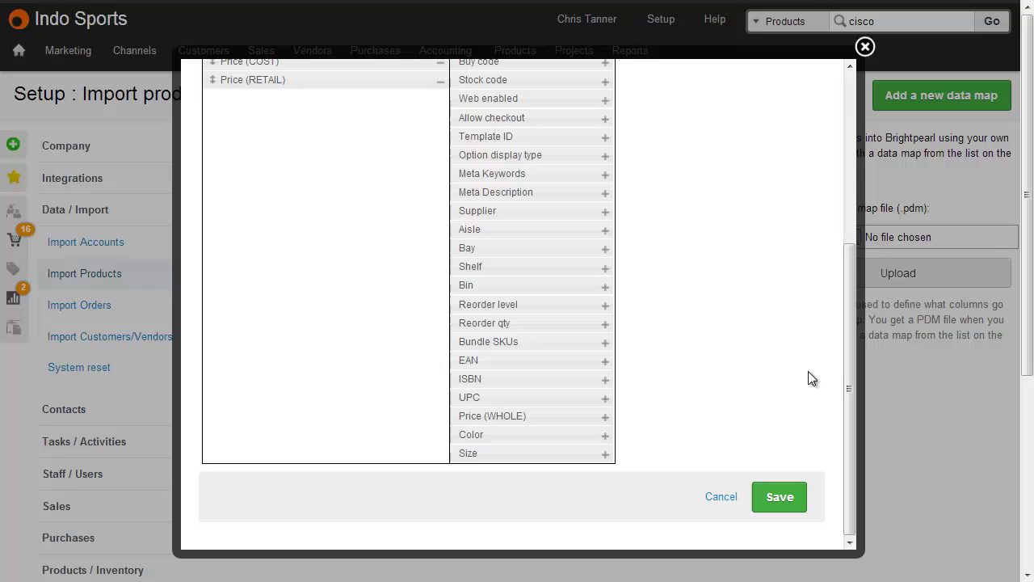
pyautogui.click(606, 436)
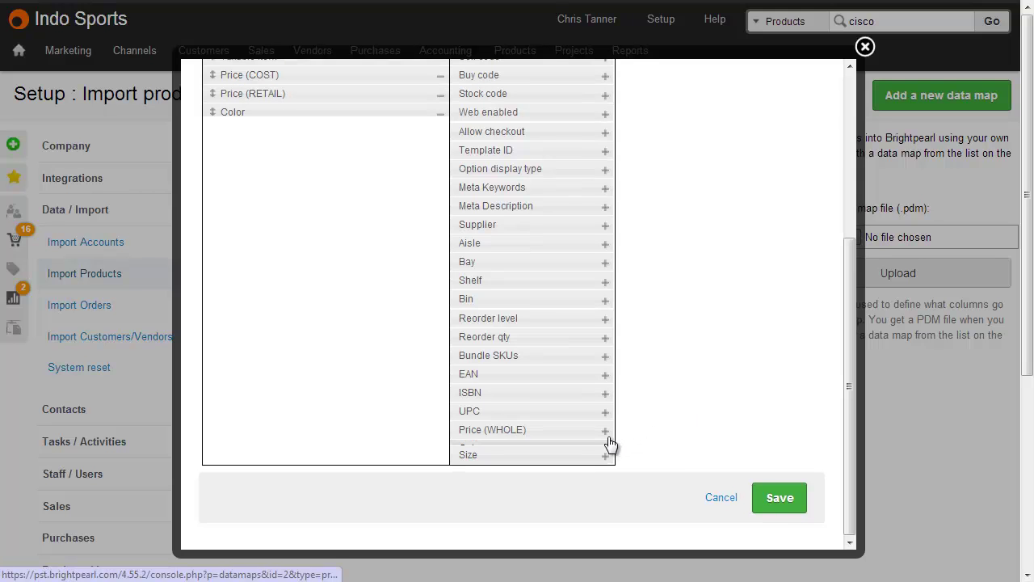
pyautogui.click(606, 454)
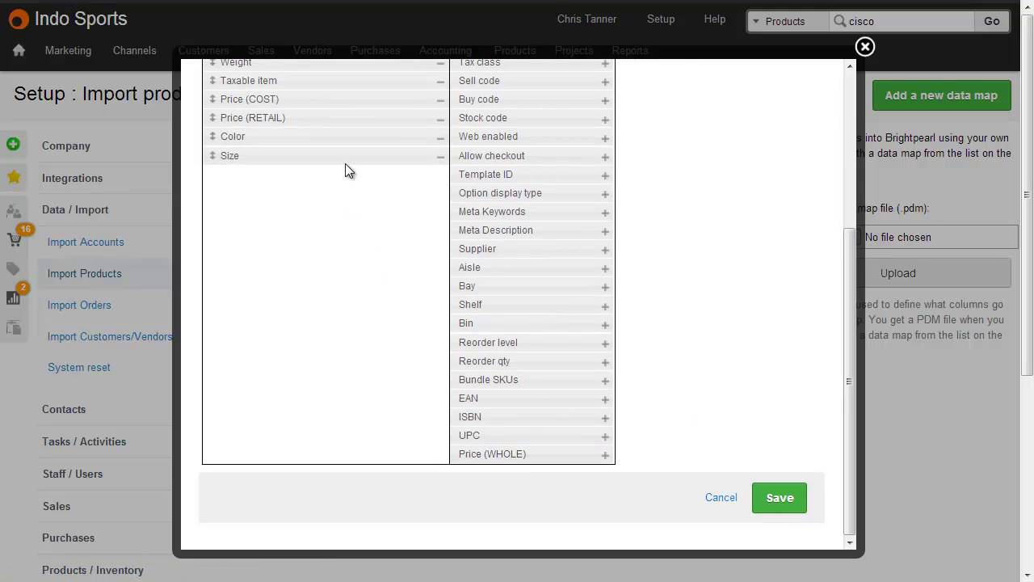
pyautogui.moveTo(342, 157); pyautogui.dragTo(341, 130)
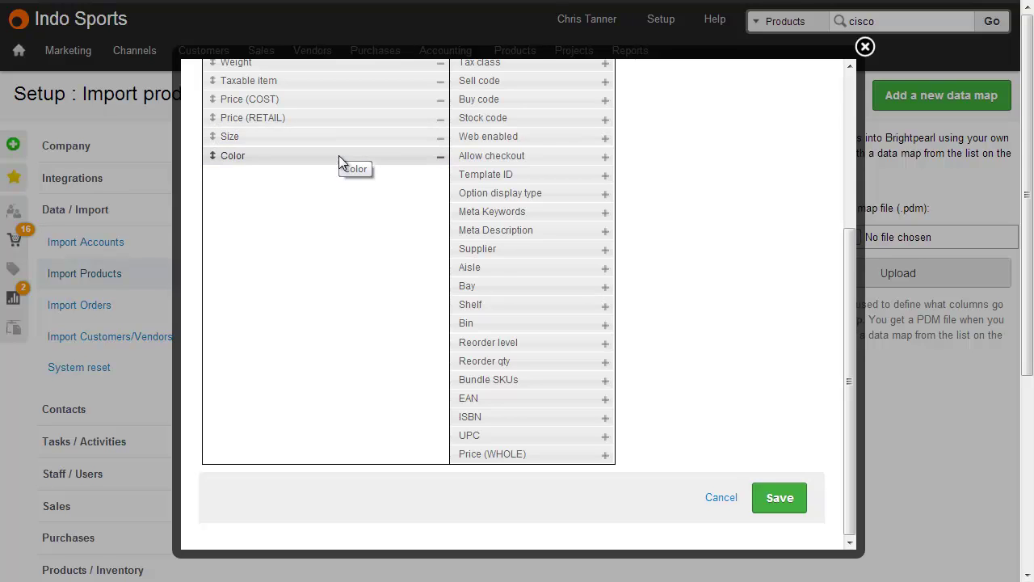
pyautogui.click(780, 497)
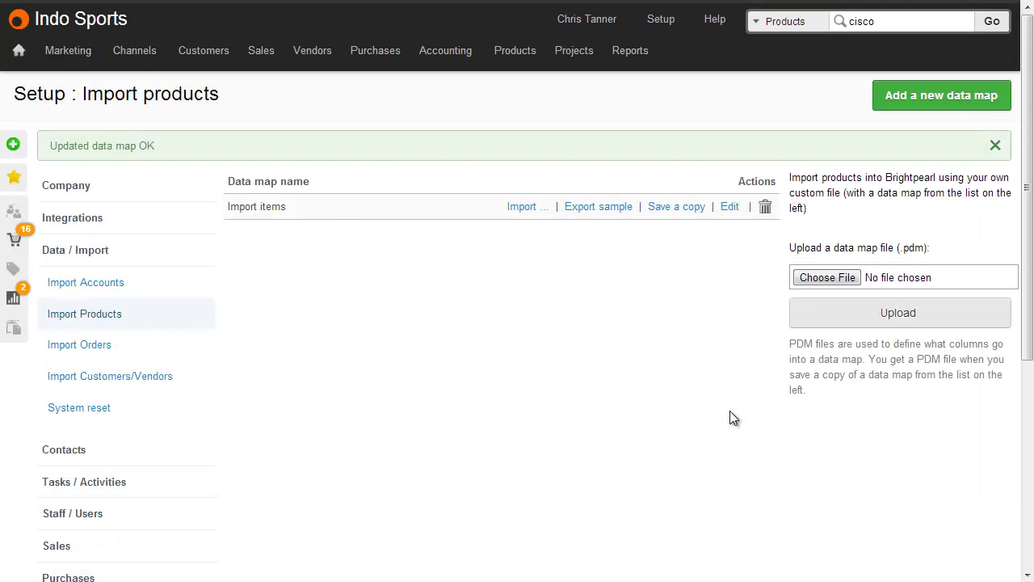
# Step: Run a test import of Create new products.xls with Import items, creating missing option values, brands and categories, and not skipping unmatched items
pyautogui.click(523, 207)
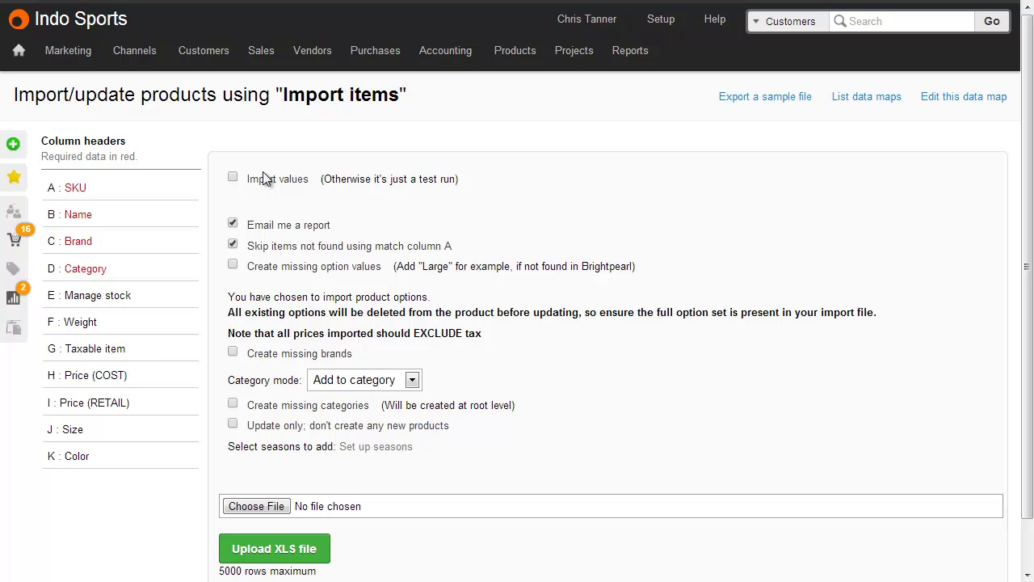
pyautogui.click(266, 245)
pyautogui.click(269, 272)
pyautogui.click(276, 355)
pyautogui.click(277, 411)
pyautogui.click(263, 505)
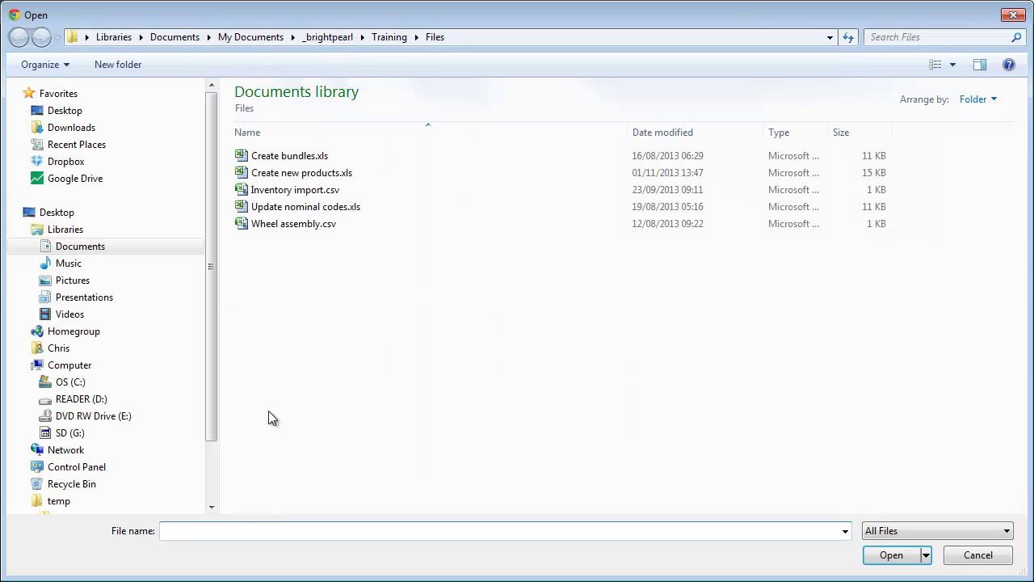
pyautogui.doubleClick(288, 173)
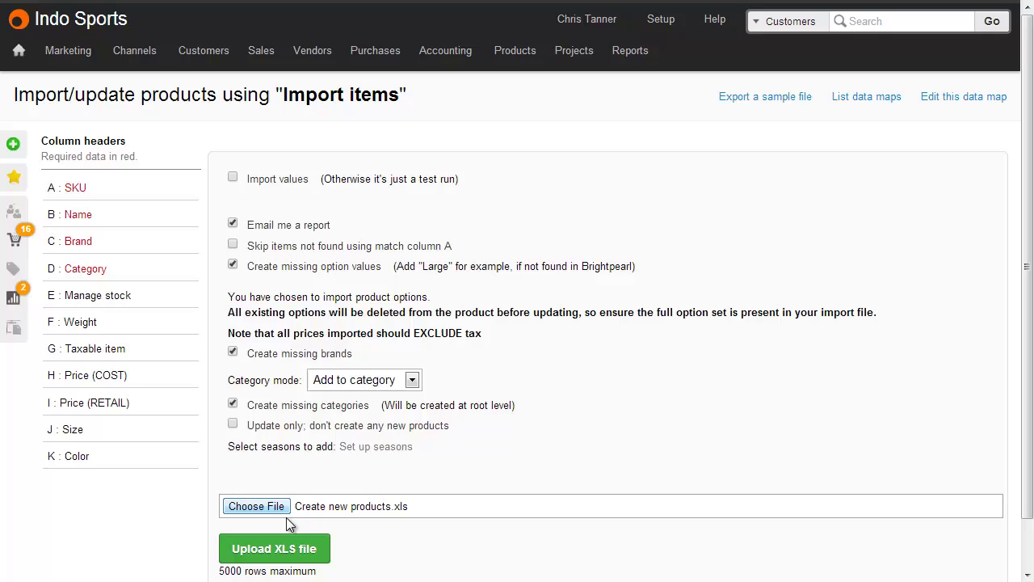
pyautogui.click(291, 549)
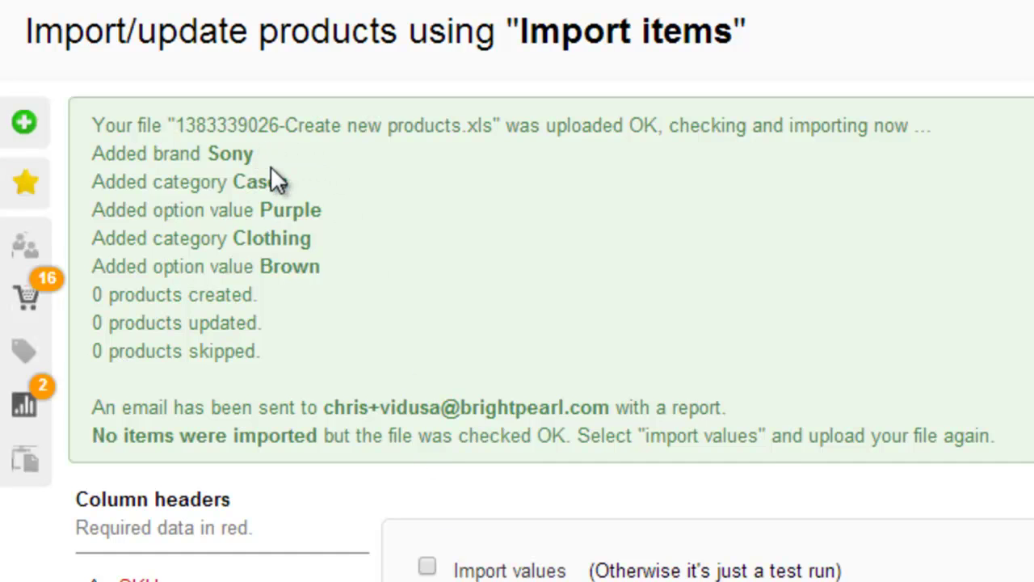
# Step: Review the added option value and category lines in the test import's result message
pyautogui.doubleClick(282, 210)
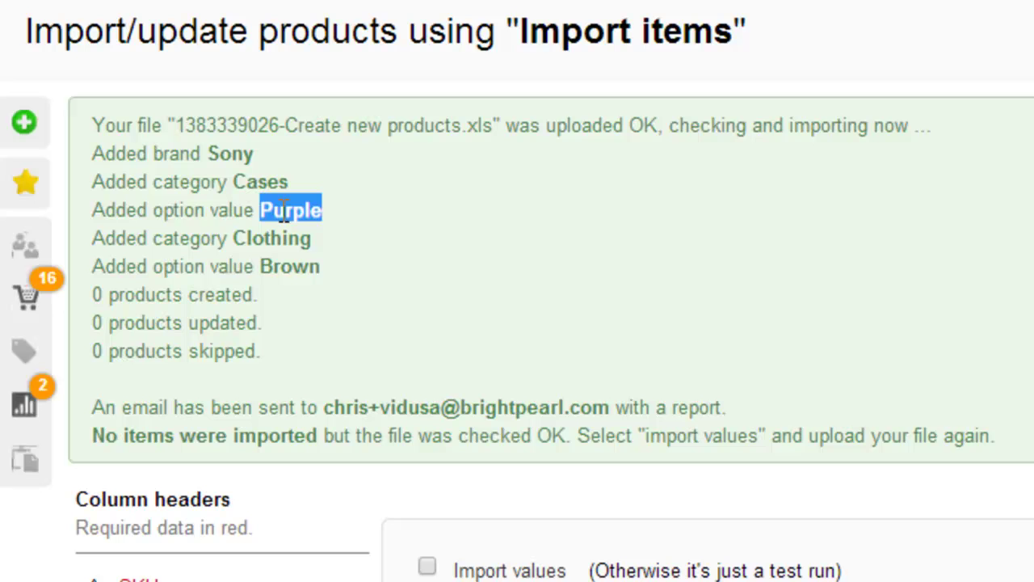
pyautogui.doubleClick(257, 238)
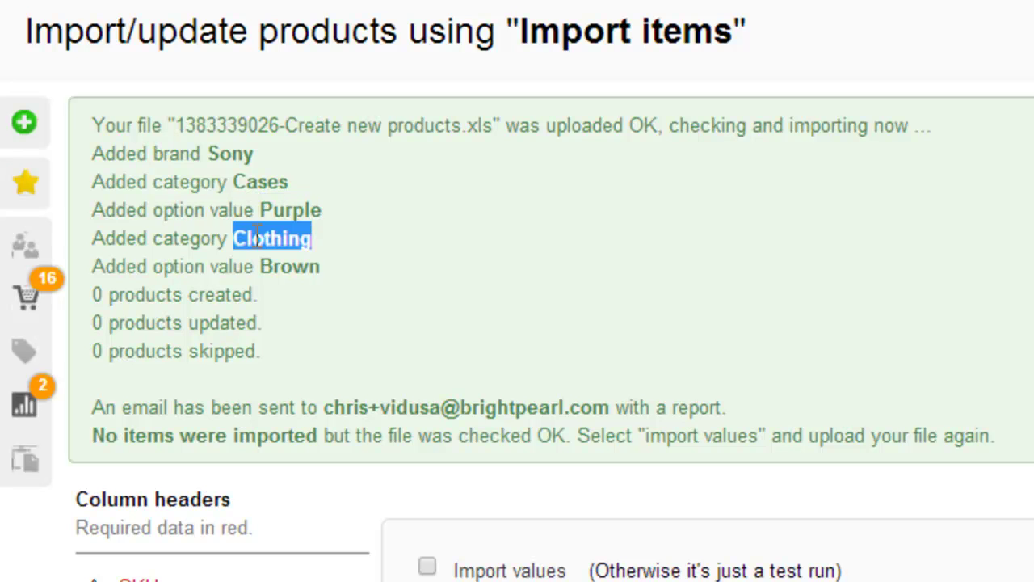
pyautogui.click(278, 257)
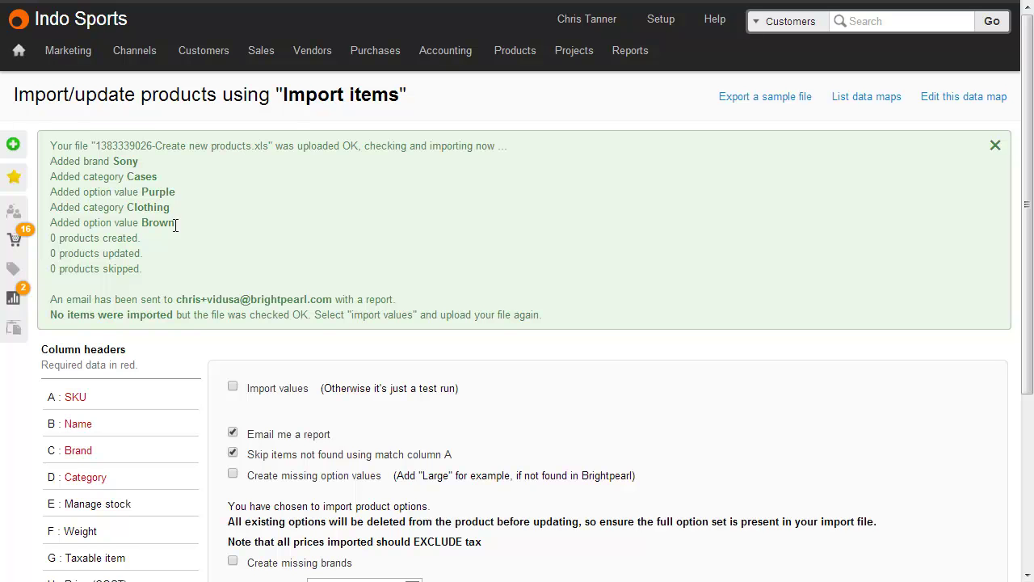
# Step: Import Create new products.xls with Import values on and skipping unmatched items off, and check the products created line
pyautogui.scroll(-2, 175, 225)
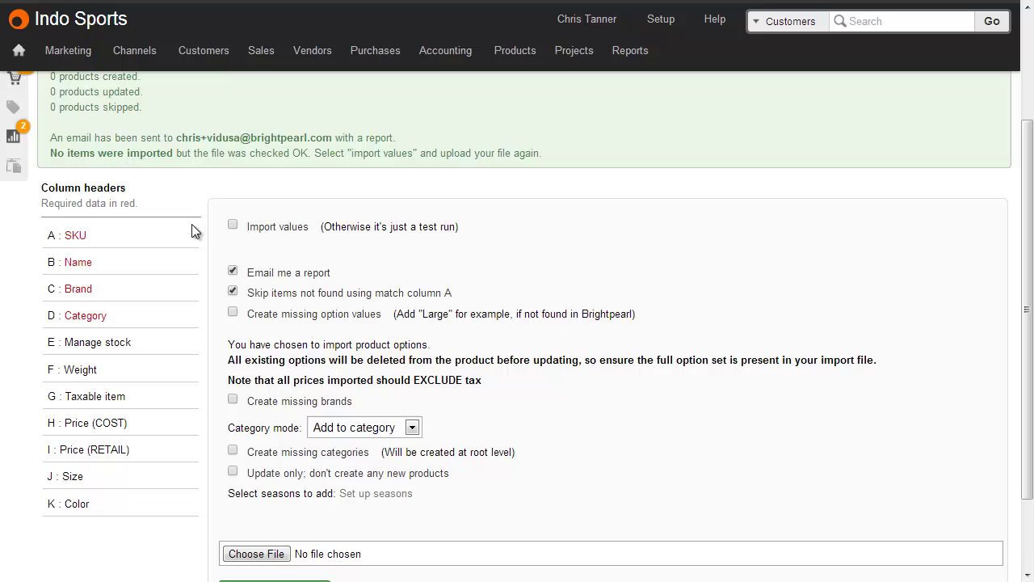
pyautogui.click(233, 225)
pyautogui.click(256, 296)
pyautogui.click(256, 554)
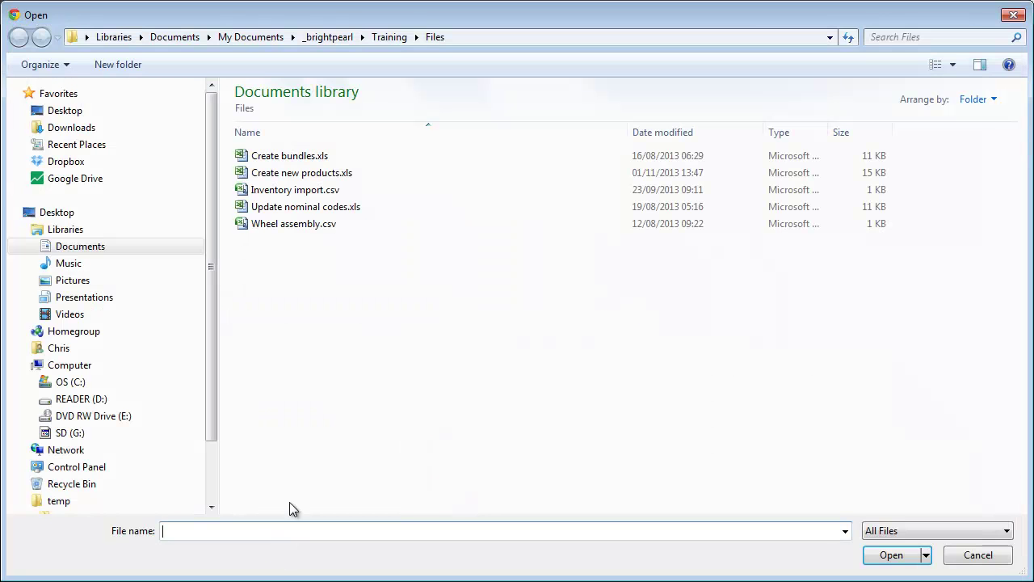
pyautogui.doubleClick(301, 171)
pyautogui.scroll(-2, 304, 181)
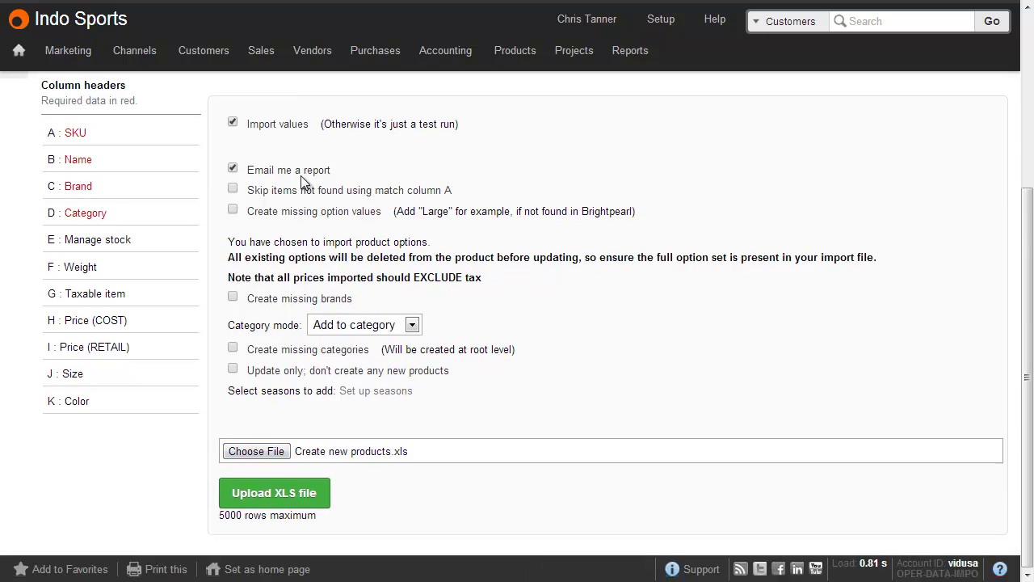
pyautogui.click(287, 502)
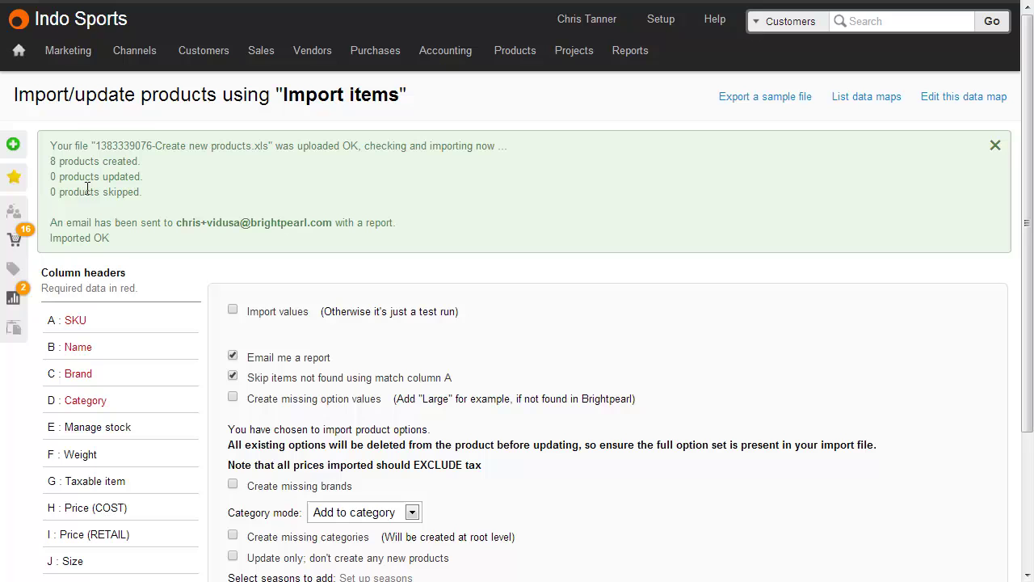
pyautogui.moveTo(45, 162); pyautogui.dragTo(141, 159)
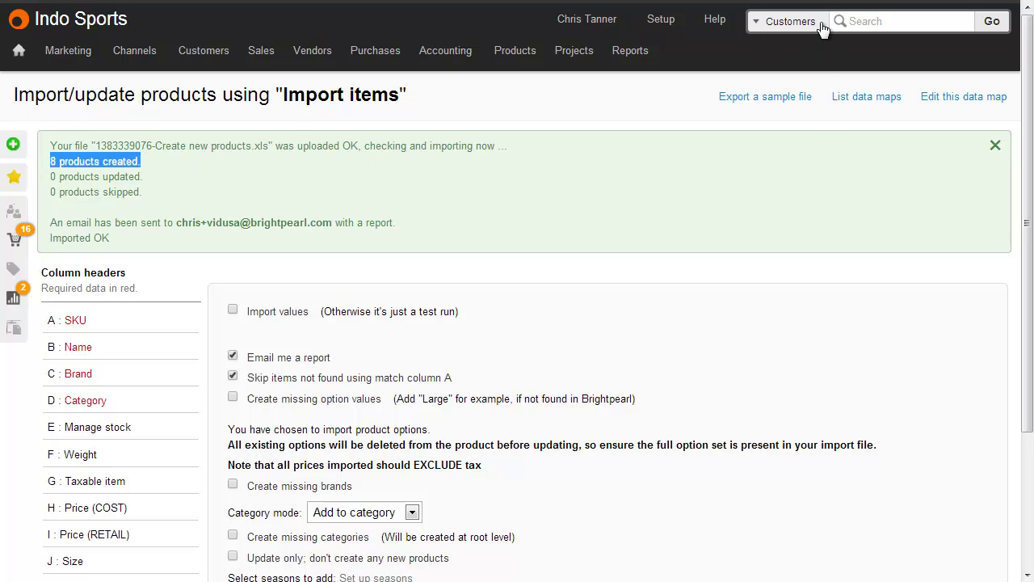
# Step: Search the products for "case" to check the imported phone case color variants
pyautogui.moveTo(821, 28)
pyautogui.click(796, 96)
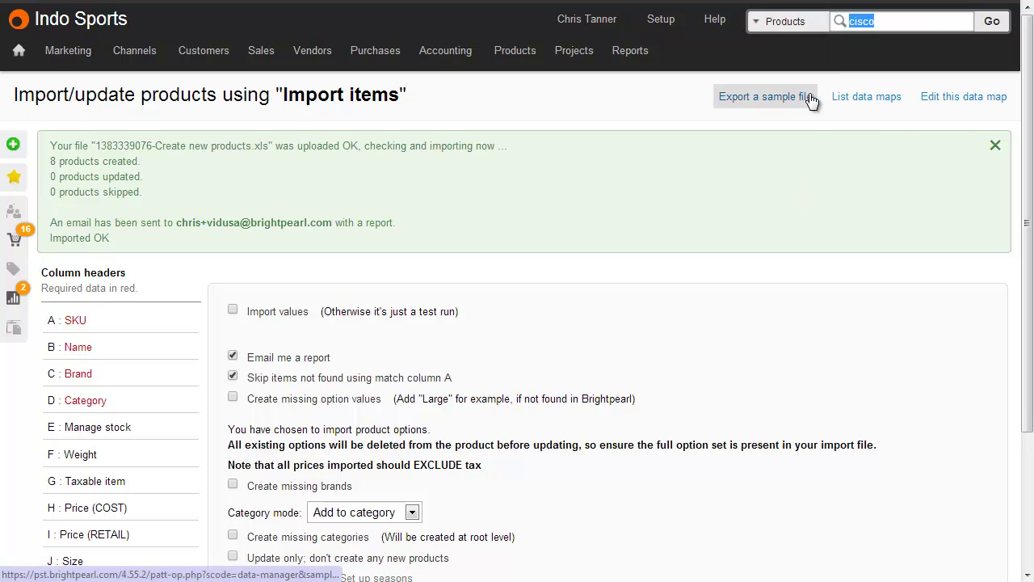
pyautogui.write('case')
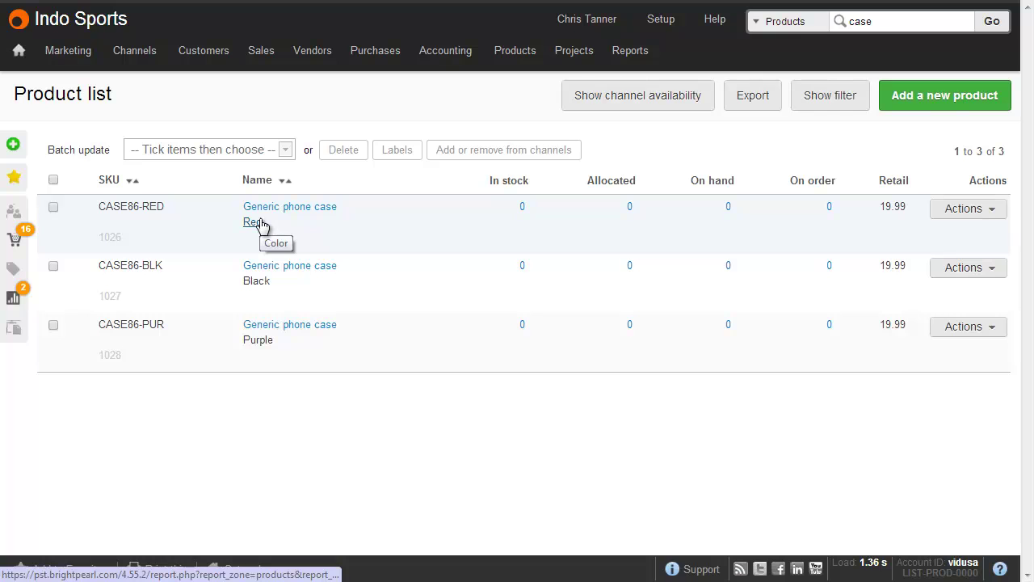
# Step: Search the products for "shooting"
pyautogui.click(847, 20)
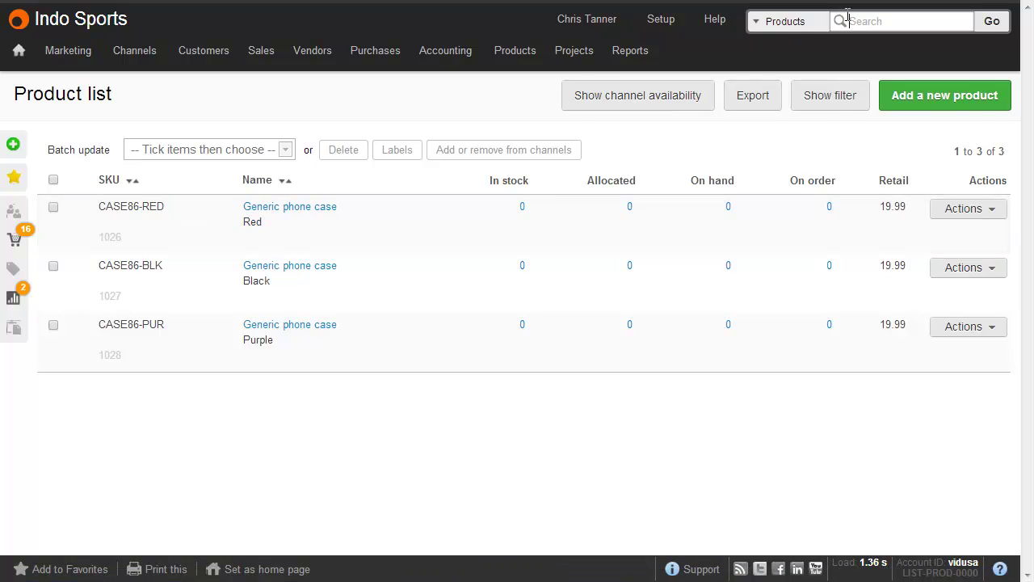
pyautogui.write('shooting')
pyautogui.press('Return')
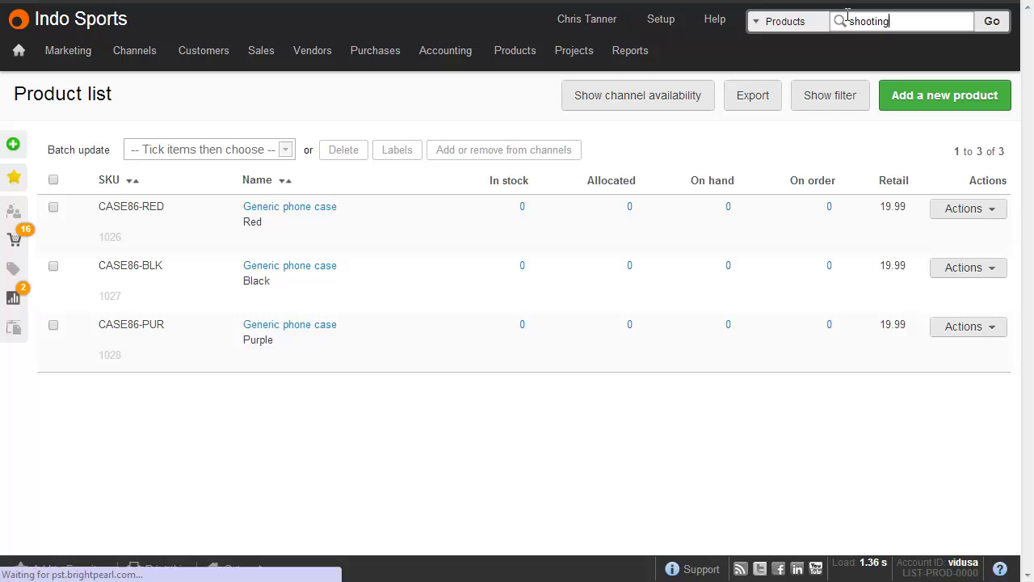